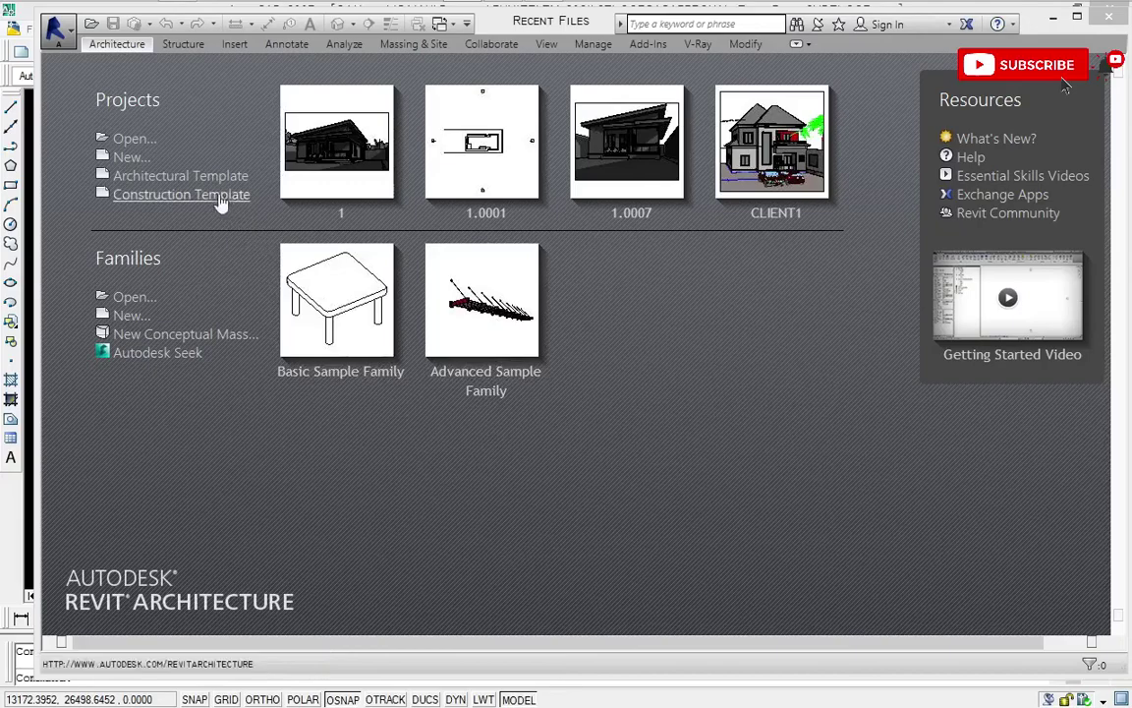
Step: Create a new project from the Architectural Template and start the CAD import into the Level 1 floor plan
left_click(196, 175)
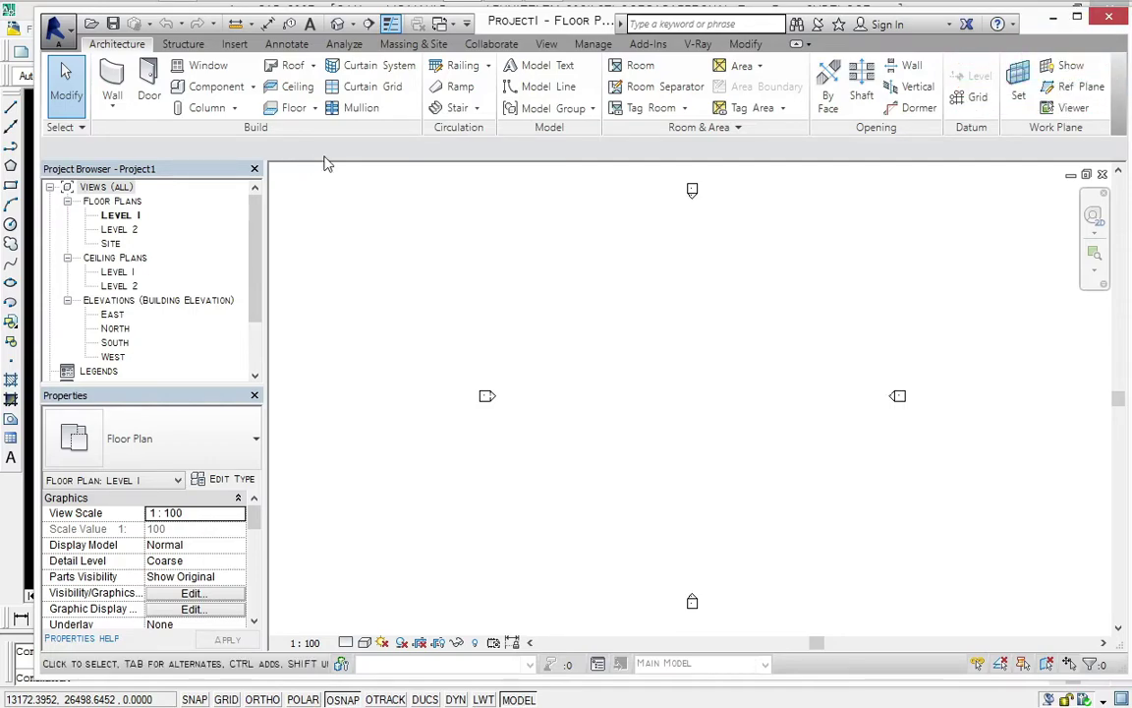
left_click(235, 46)
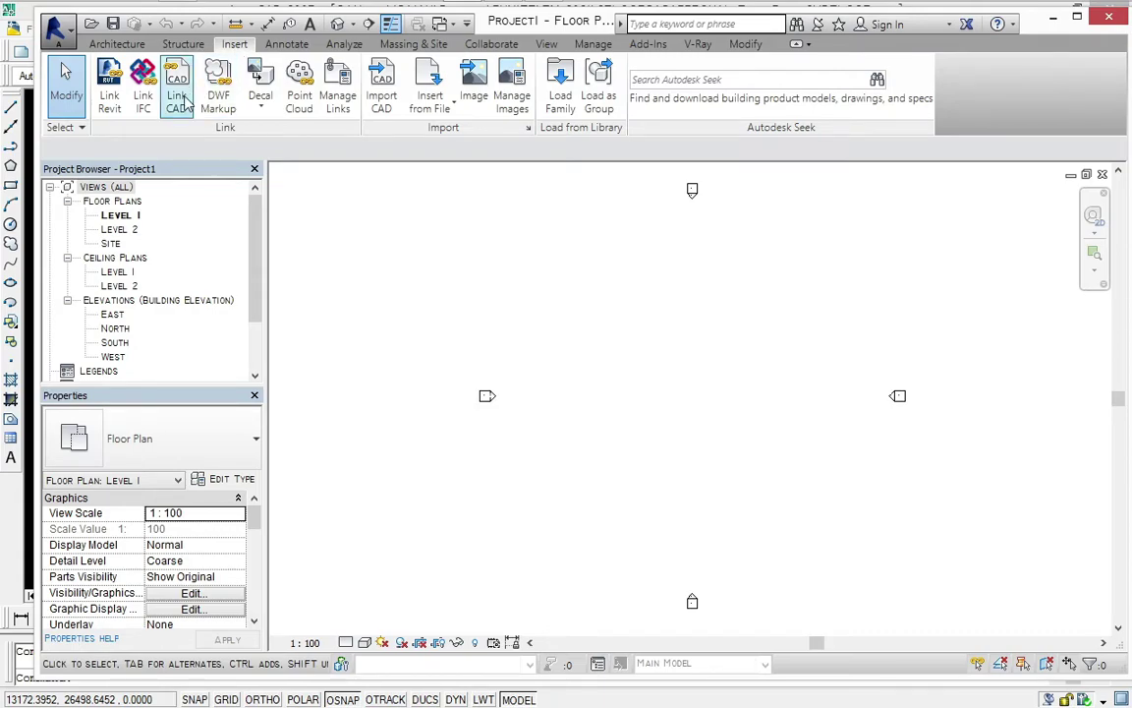
left_click(387, 87)
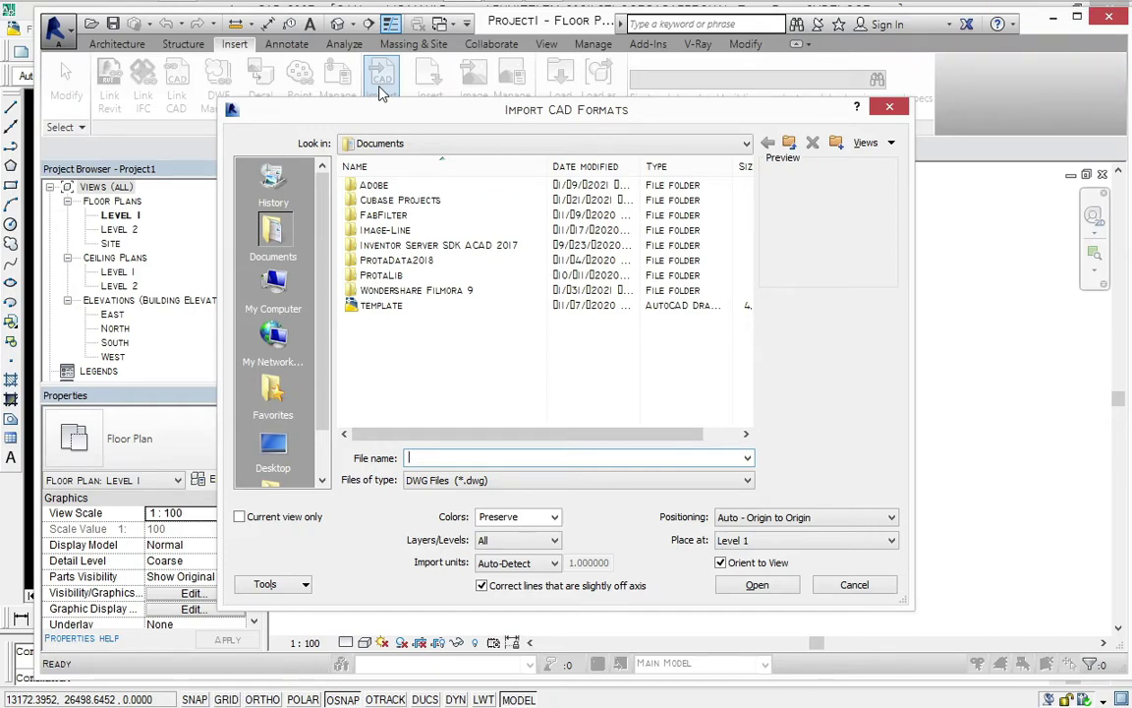
Step: Browse from the Desktop through PHYIZE to the FM 2021 folder and choose 2FLOORSASAPPROVAL-FloorPlan-GROUNDFLOOR for import
left_click(276, 447)
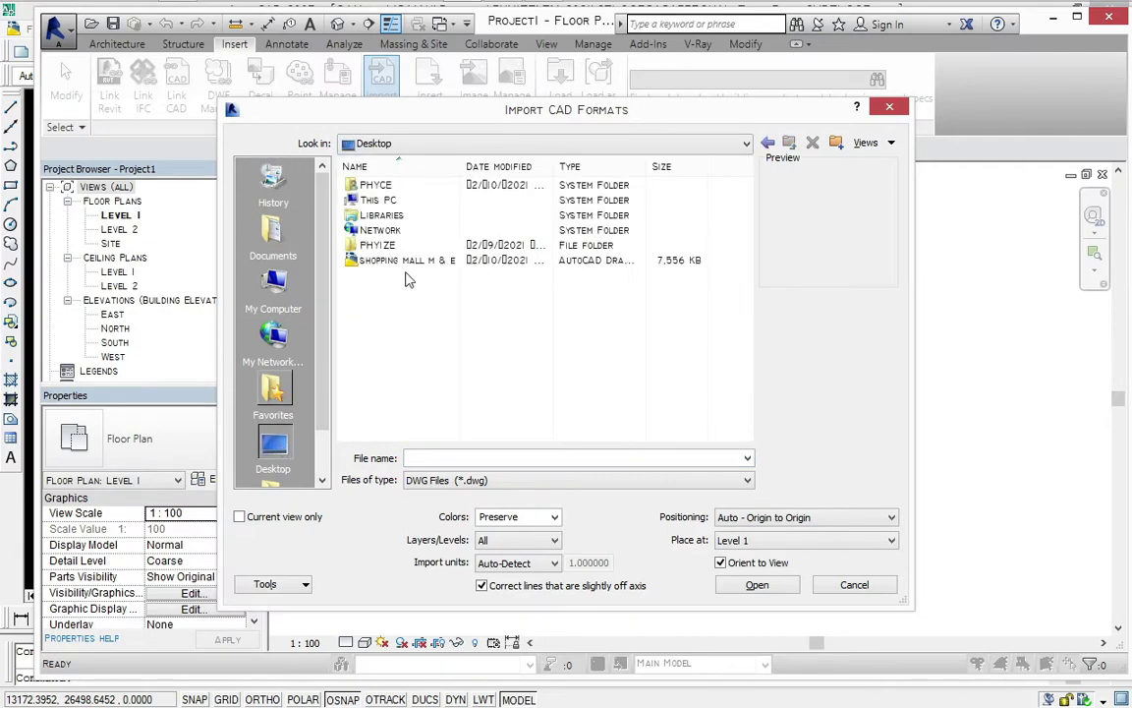
double_click(405, 250)
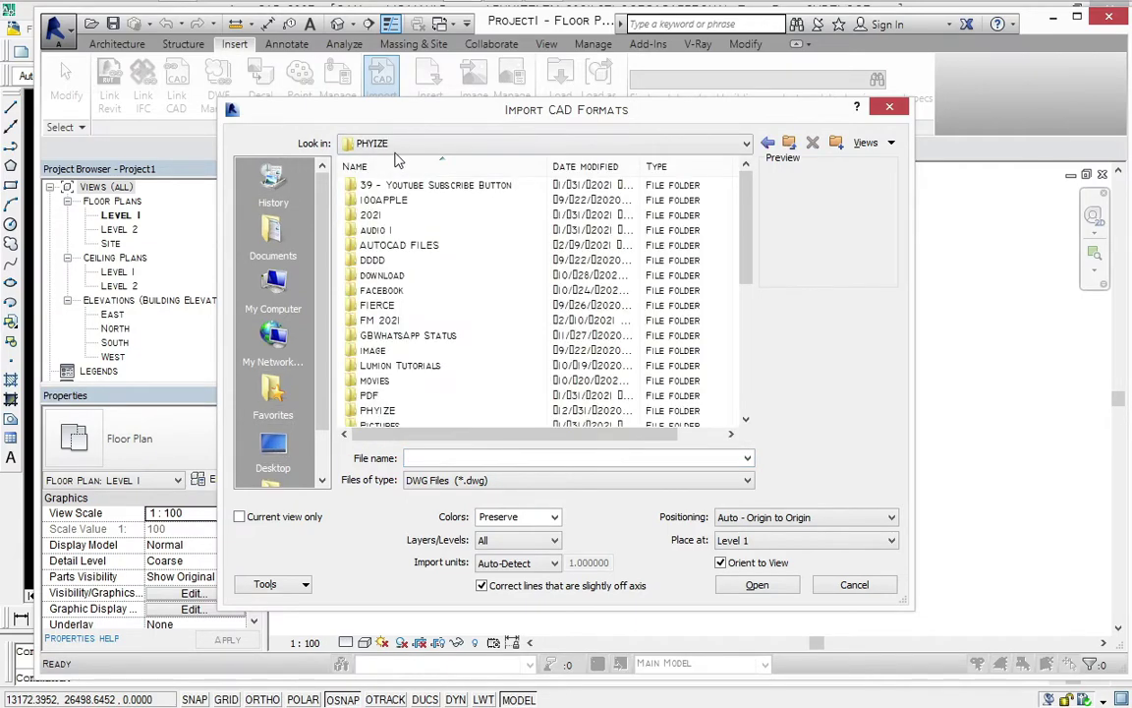
scroll(405, 315, "down", 1)
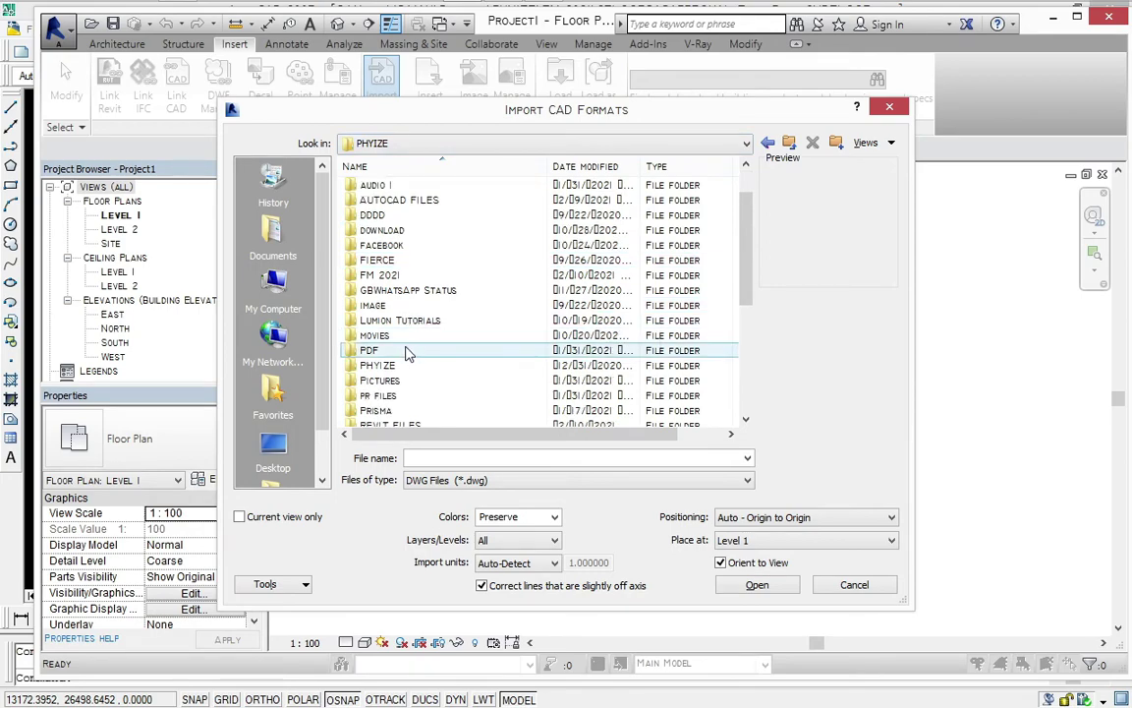
double_click(403, 277)
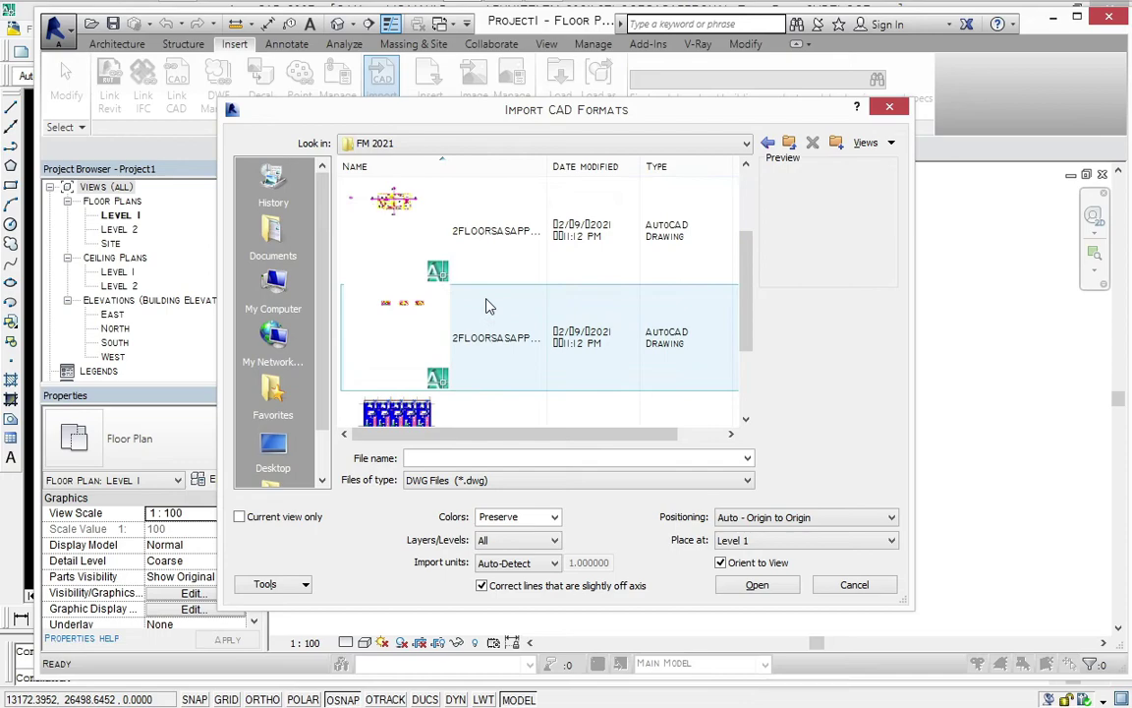
scroll(492, 295, "down", 1)
left_click(494, 249)
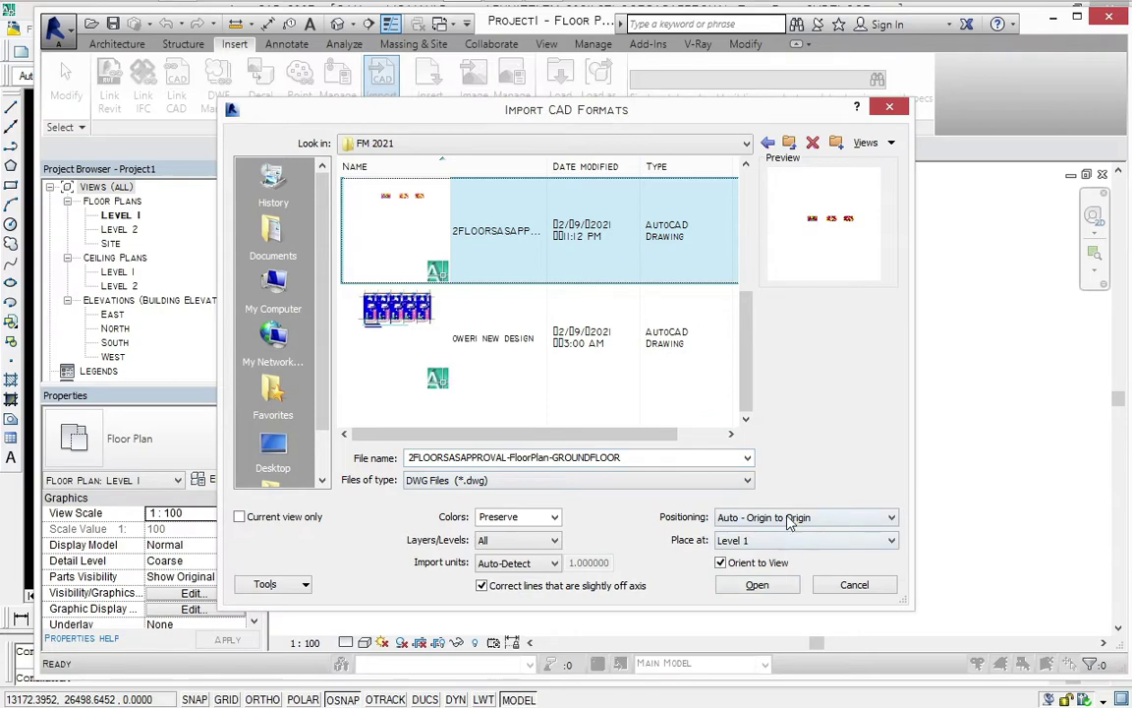
Step: Set the import file type to DWG Files (*.dwg) and the colors to Preserve
left_click(609, 480)
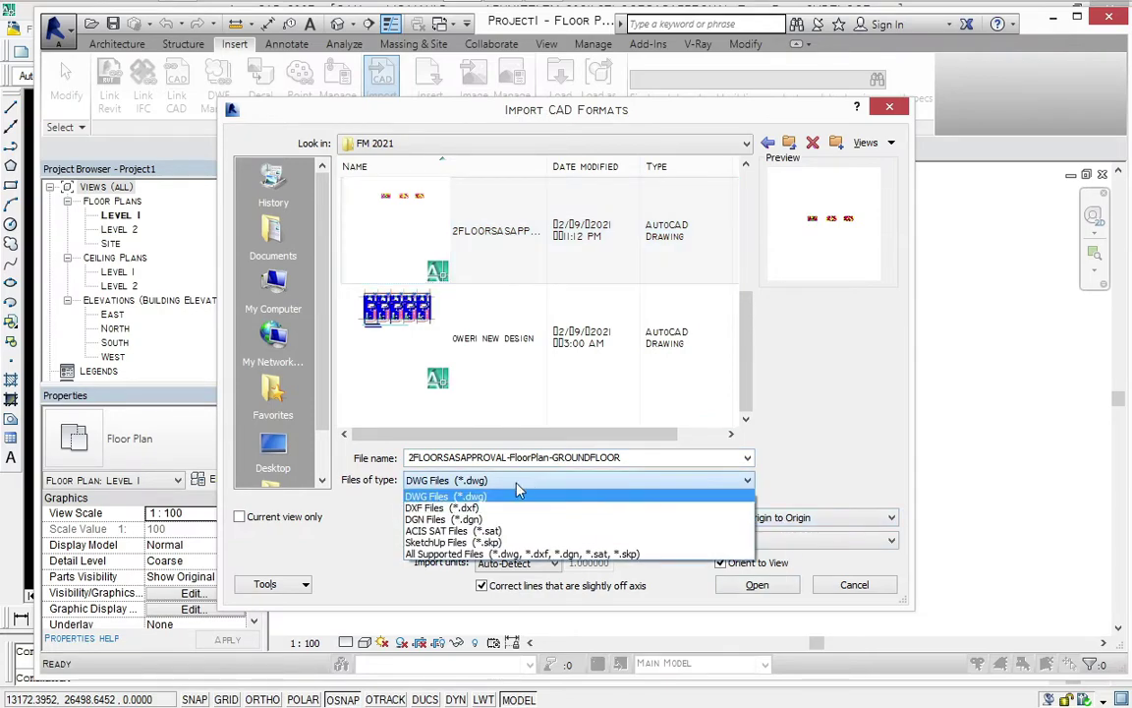
left_click(438, 496)
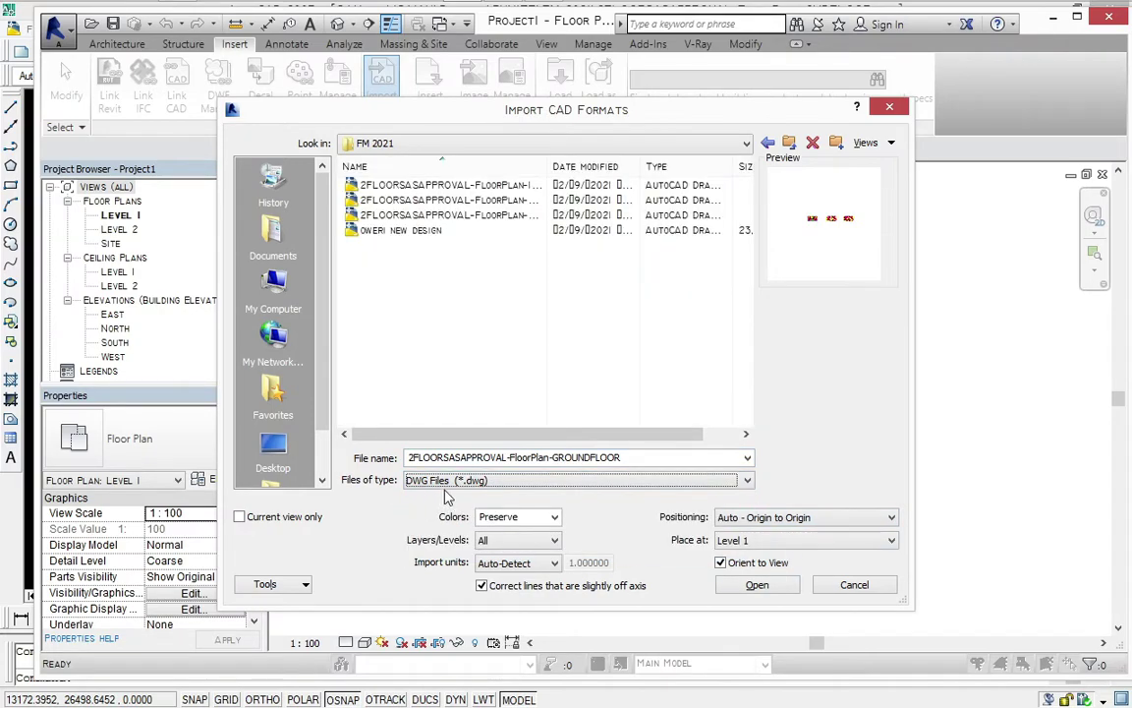
left_click(746, 458)
left_click(744, 460)
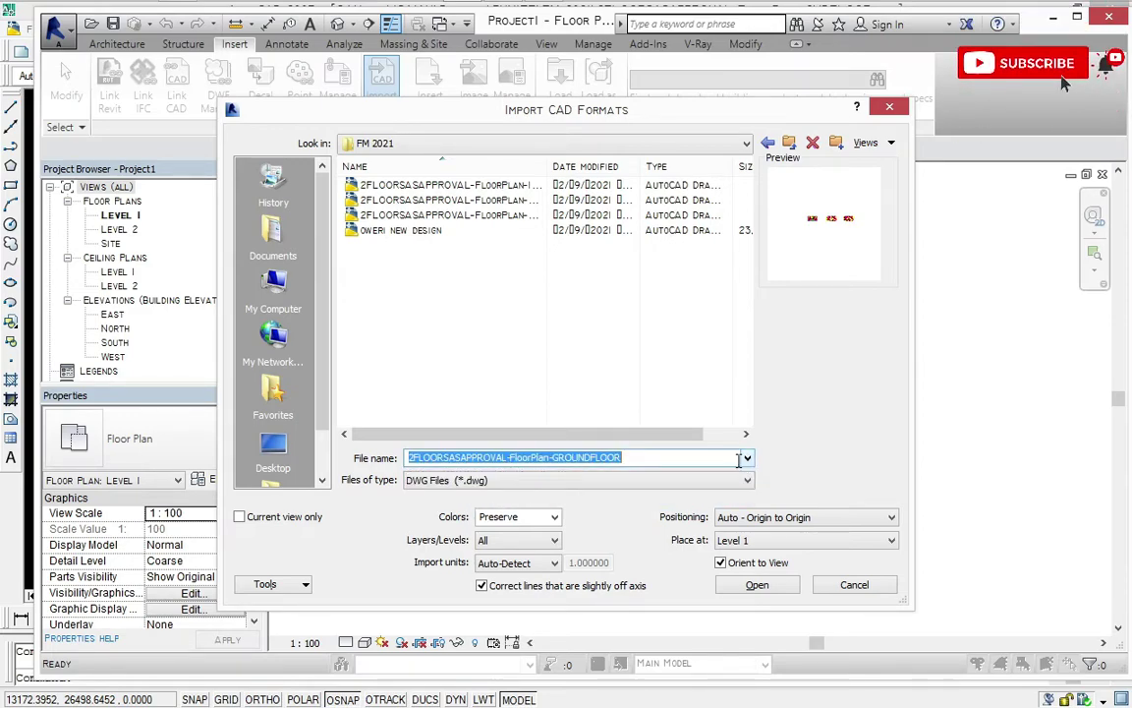
left_click(553, 517)
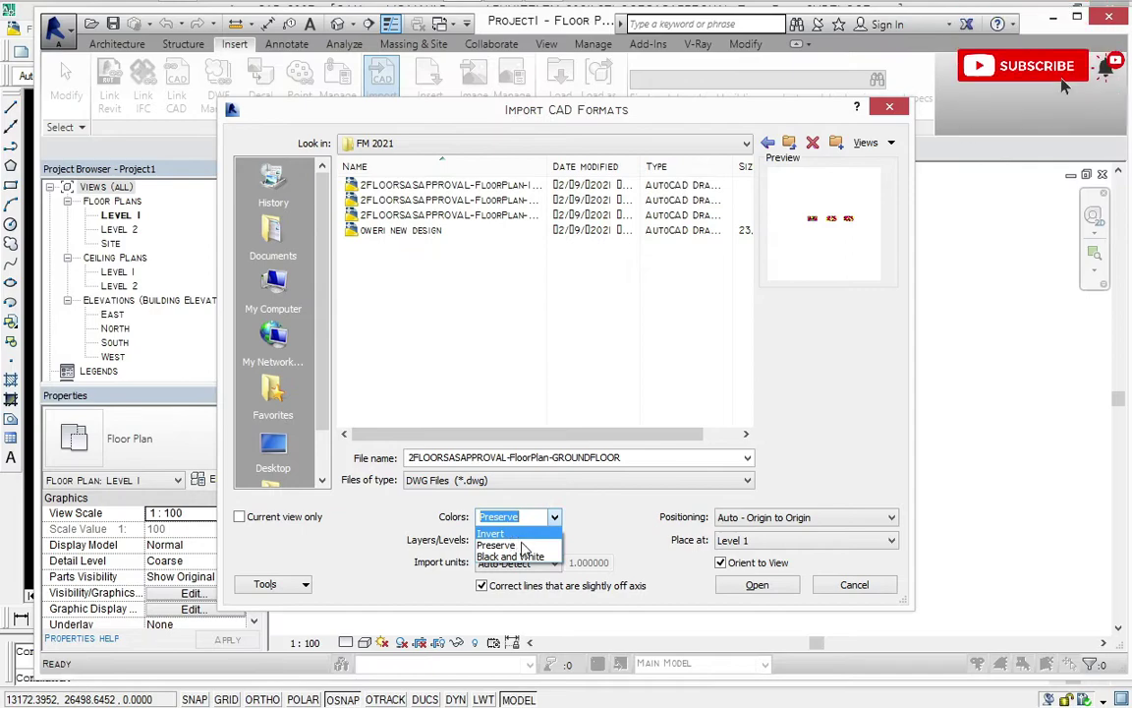
left_click(515, 544)
Step: Import the ground floor drawing with millimeter import units and Auto - Center to Center positioning
left_click(536, 564)
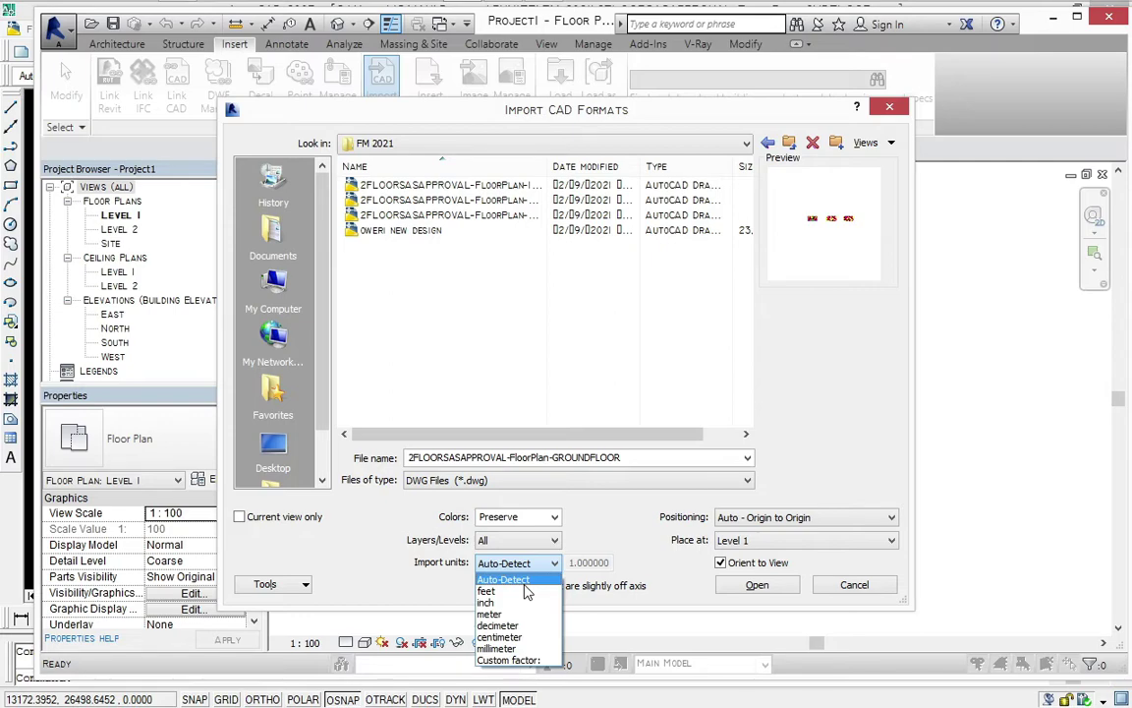
left_click(503, 649)
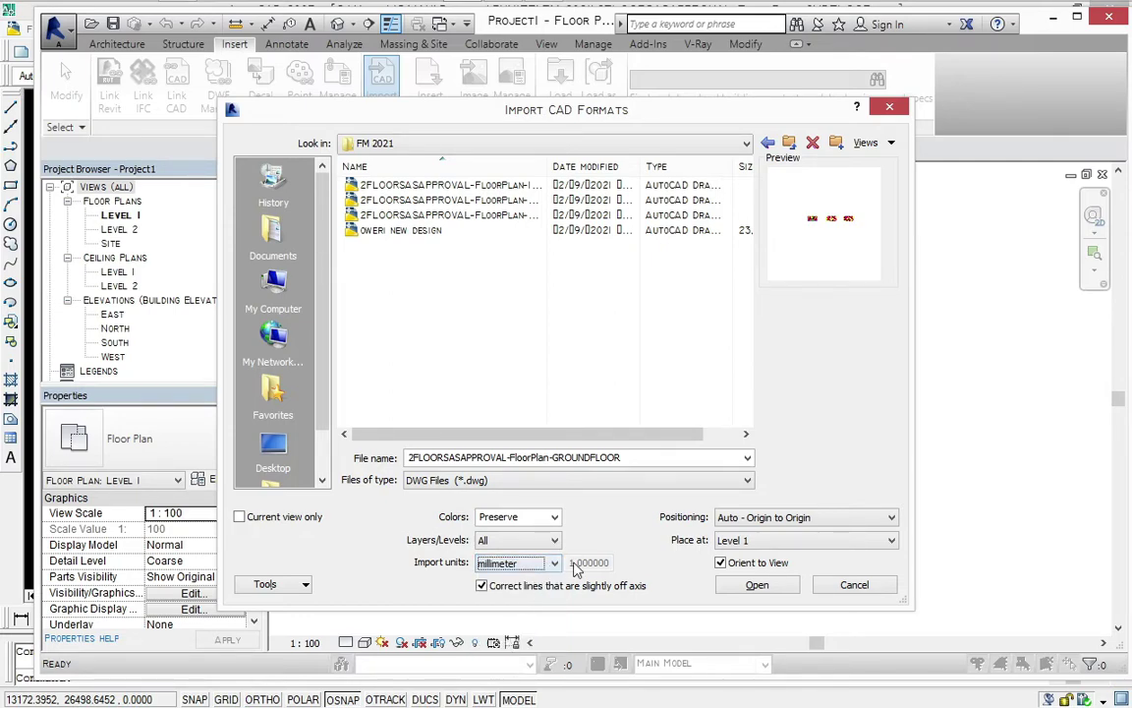
left_click(765, 522)
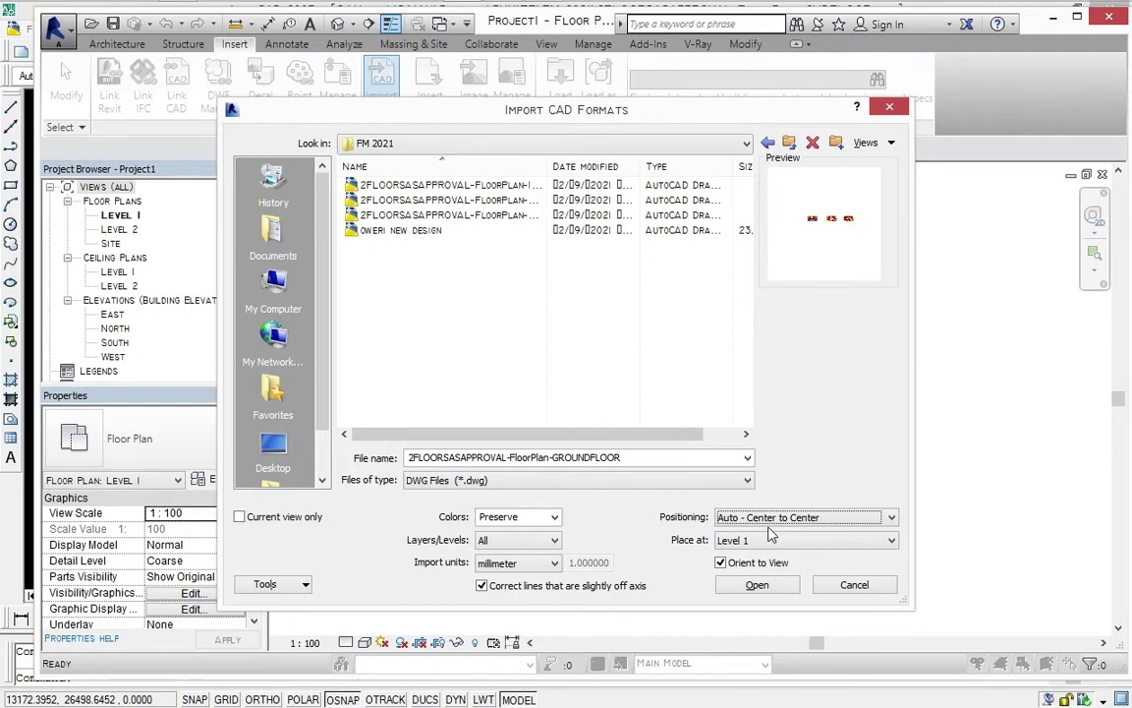
left_click(775, 587)
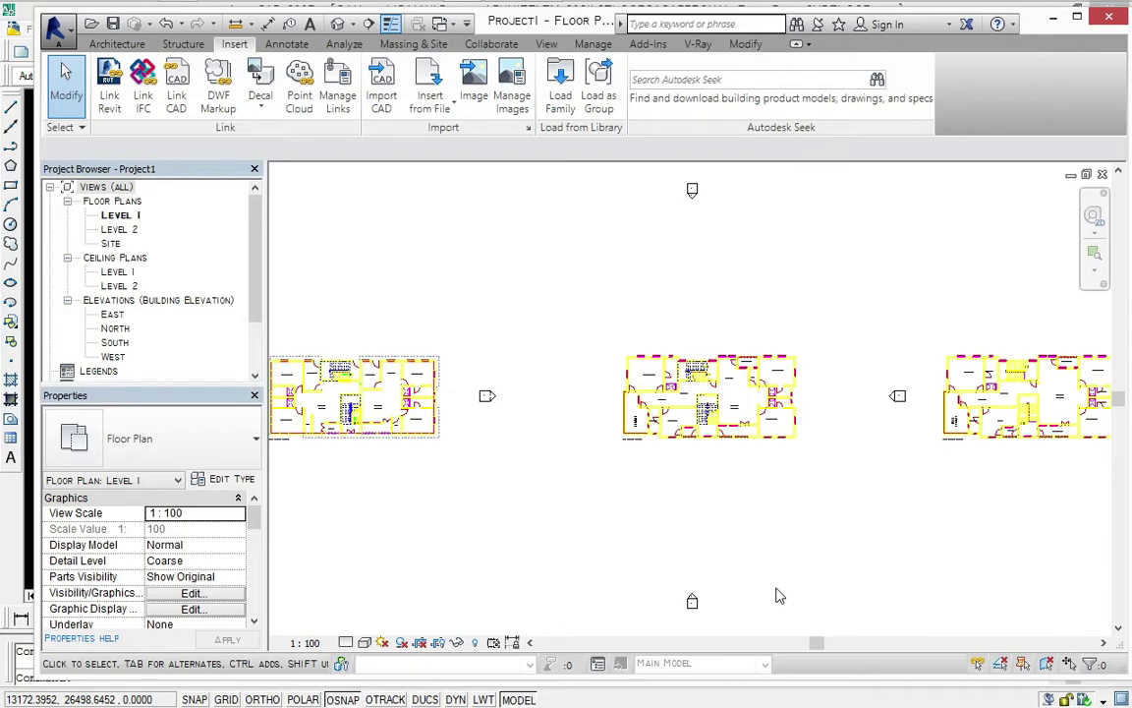
Step: Try moving the west elevation marker horizontally to just outside the far west side of the imported floor plans
scroll(732, 385, "up", 2)
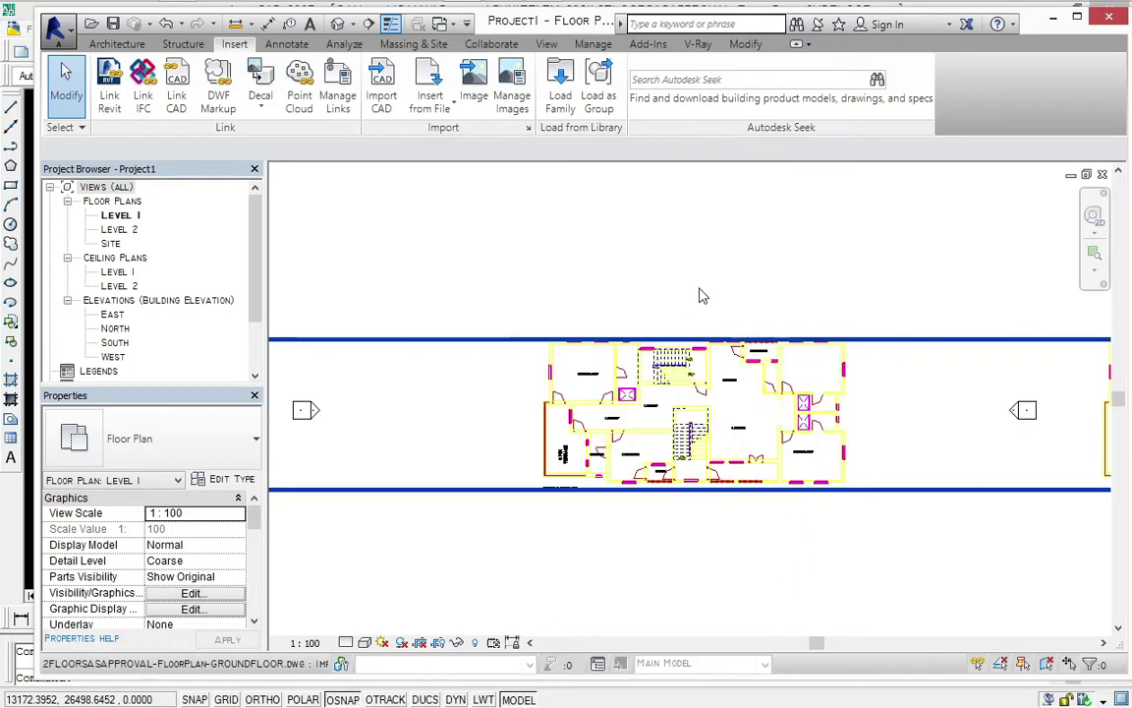
scroll(545, 342, "up", 3)
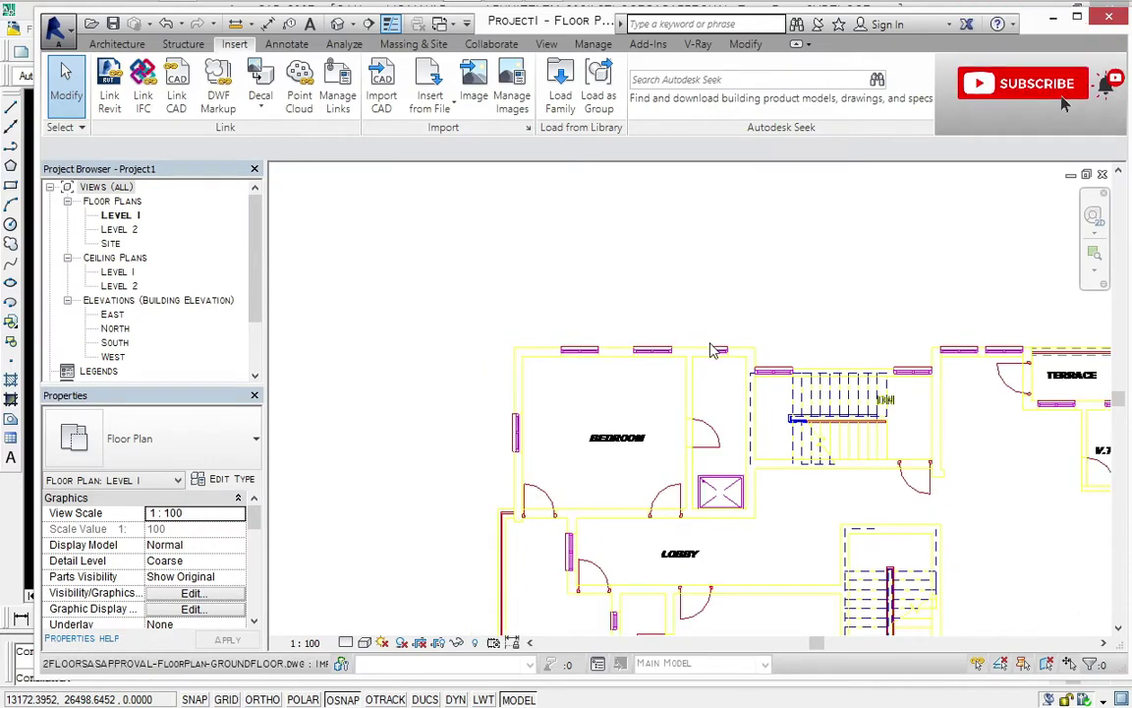
scroll(673, 491, "down", 5)
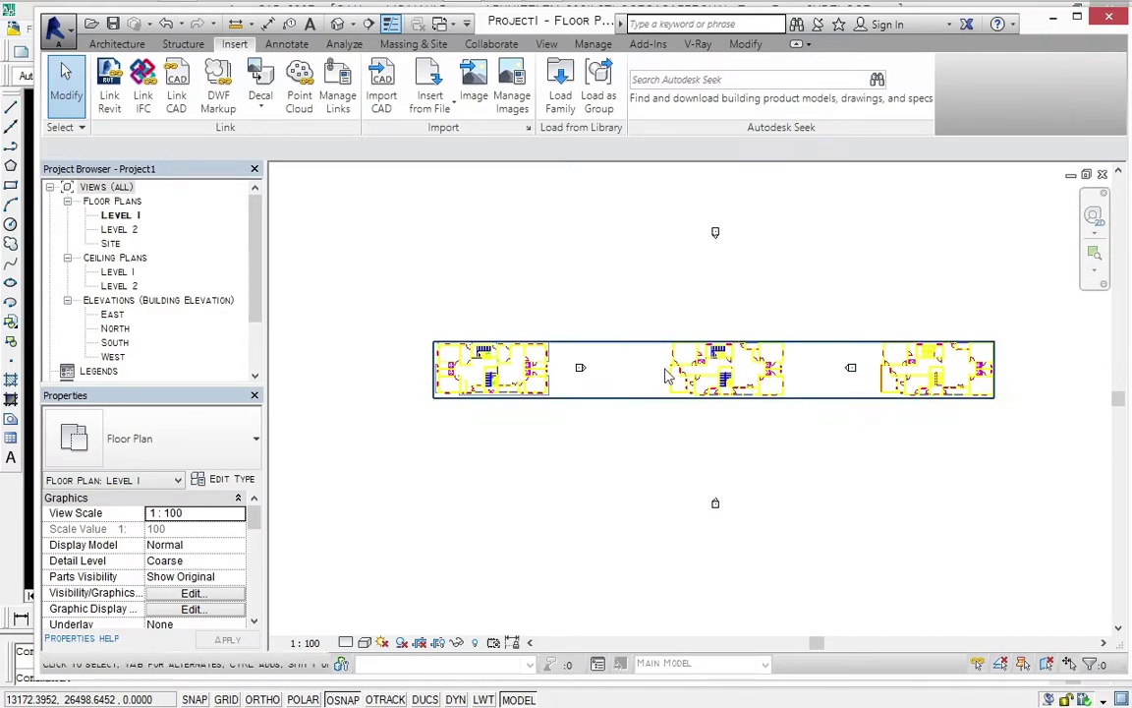
left_click_drag(532, 276, 637, 454)
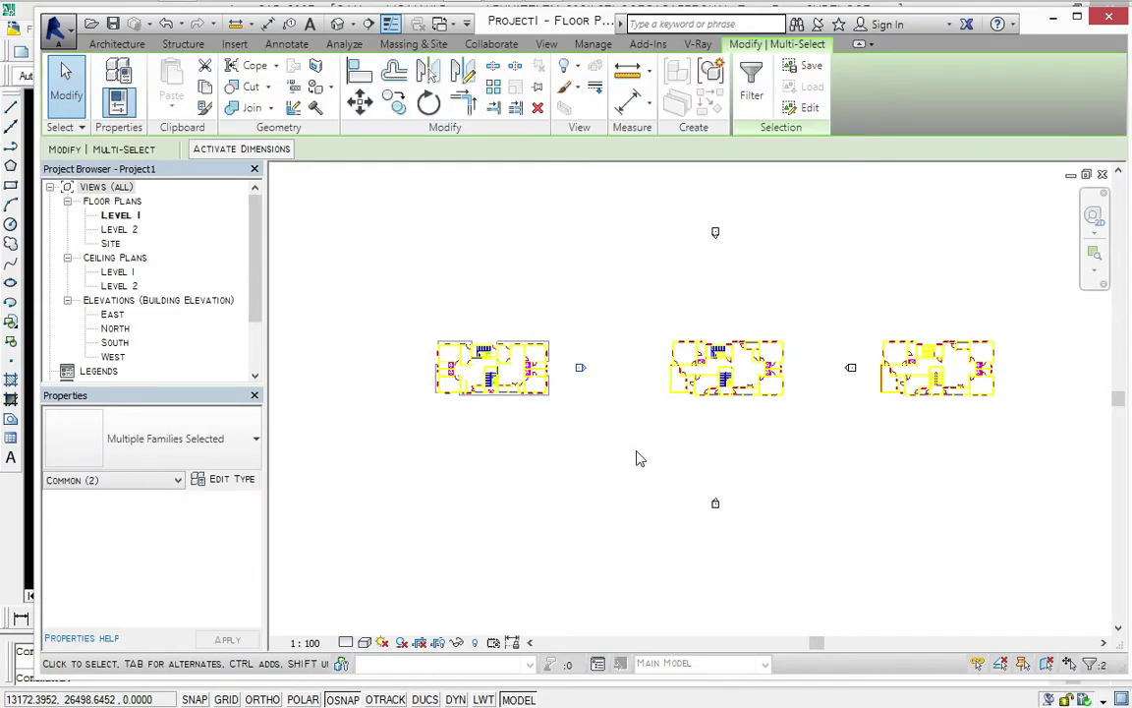
left_click(358, 102)
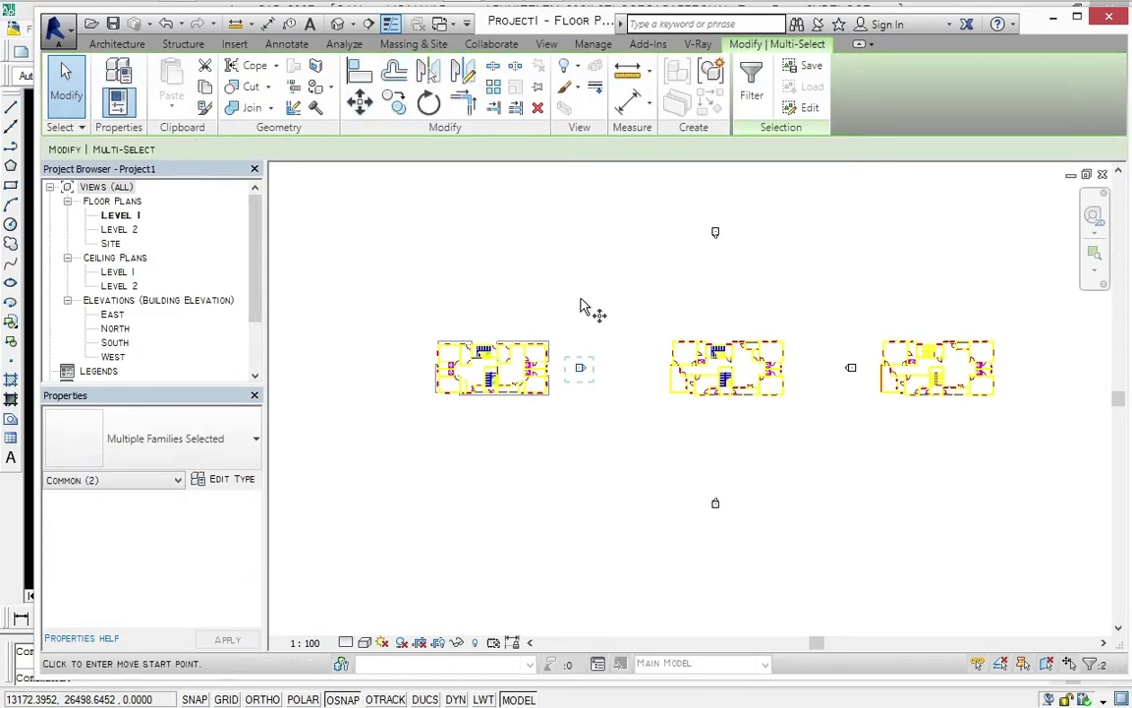
left_click(579, 368)
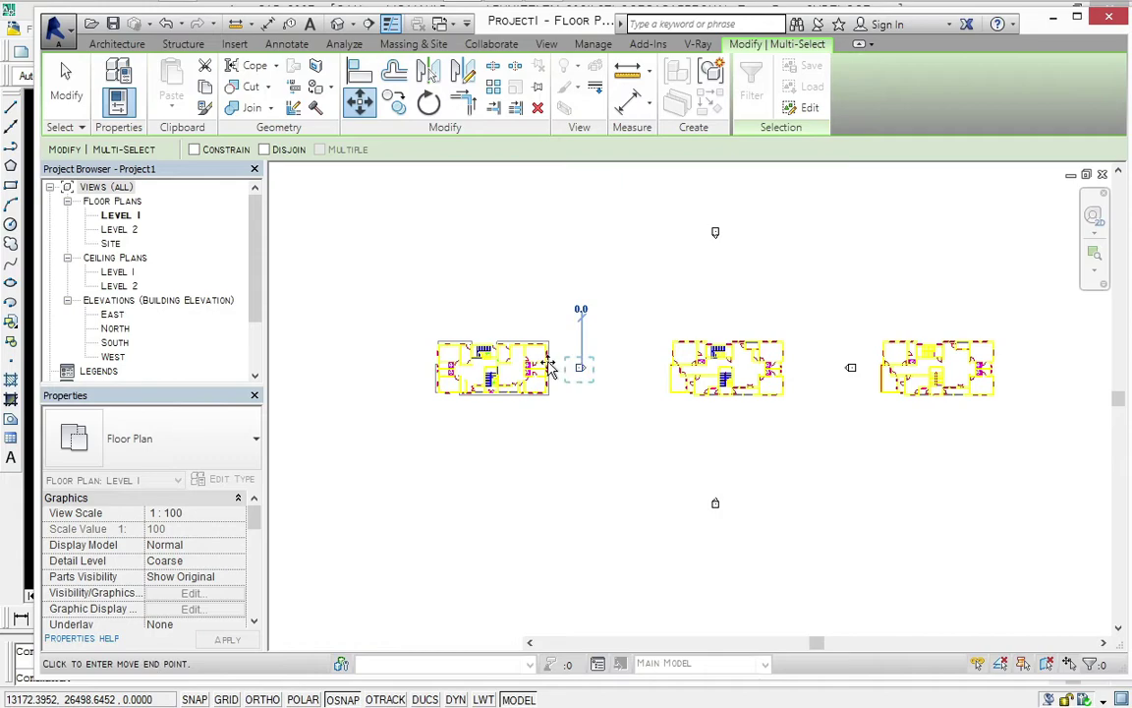
left_click(390, 367)
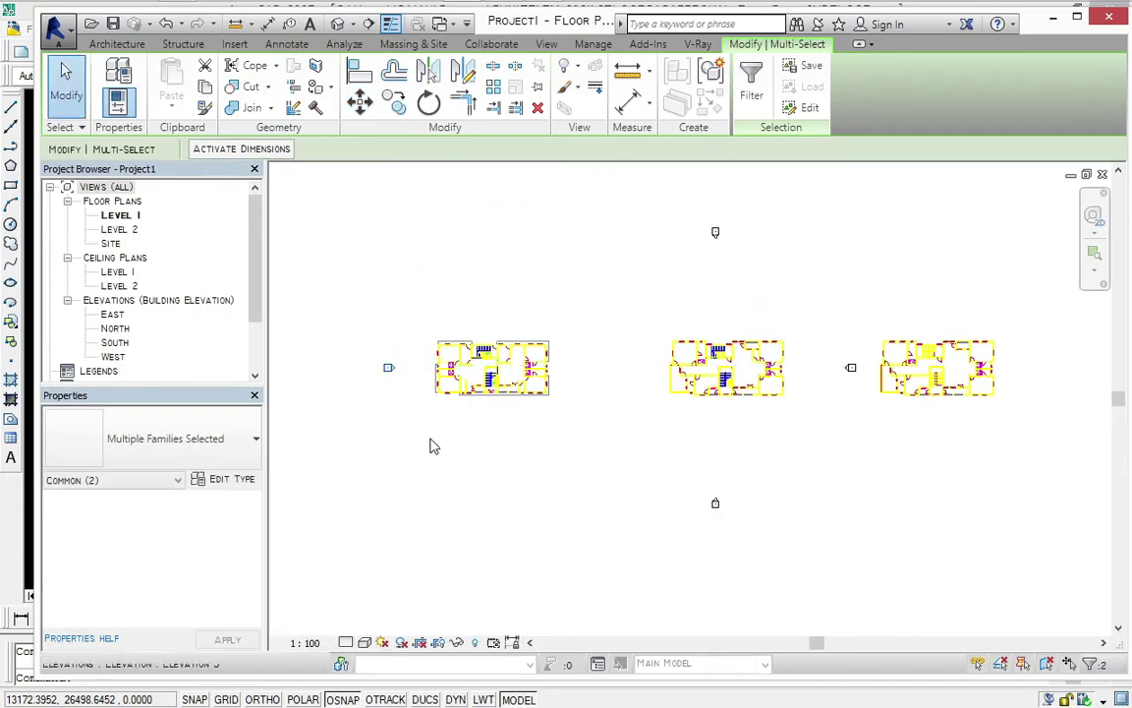
Step: Undo the elevation marker move and delete the imported ground floor drawing
left_click(435, 410)
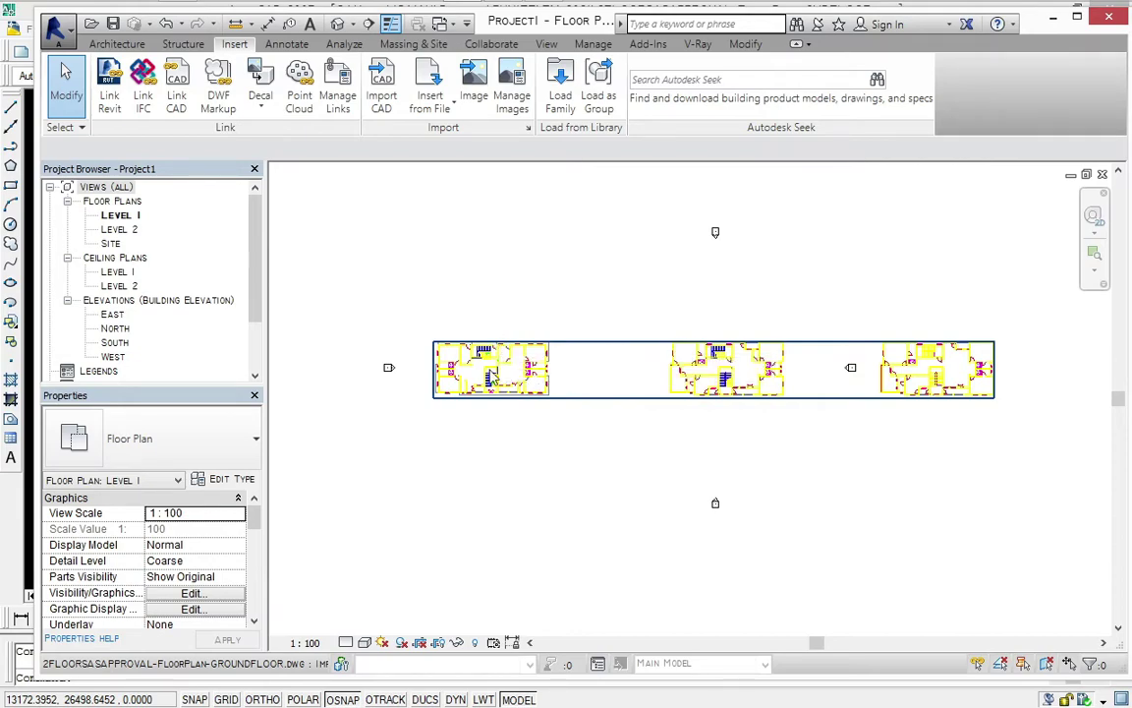
key("ctrl+z")
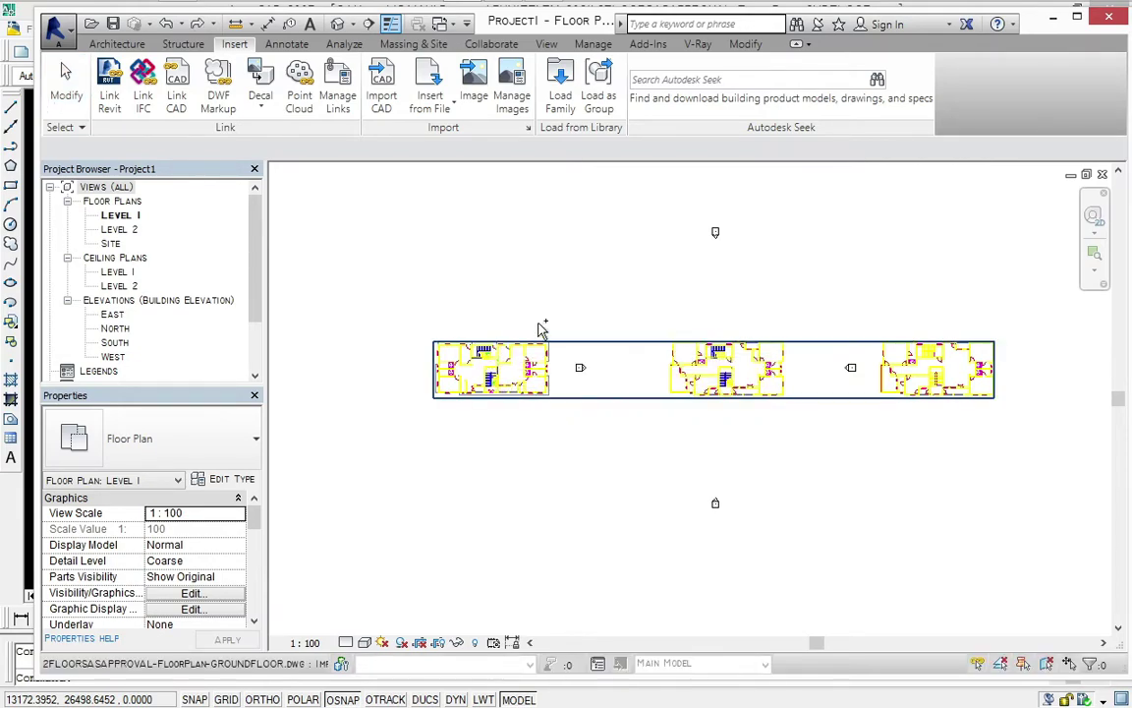
left_click(535, 339)
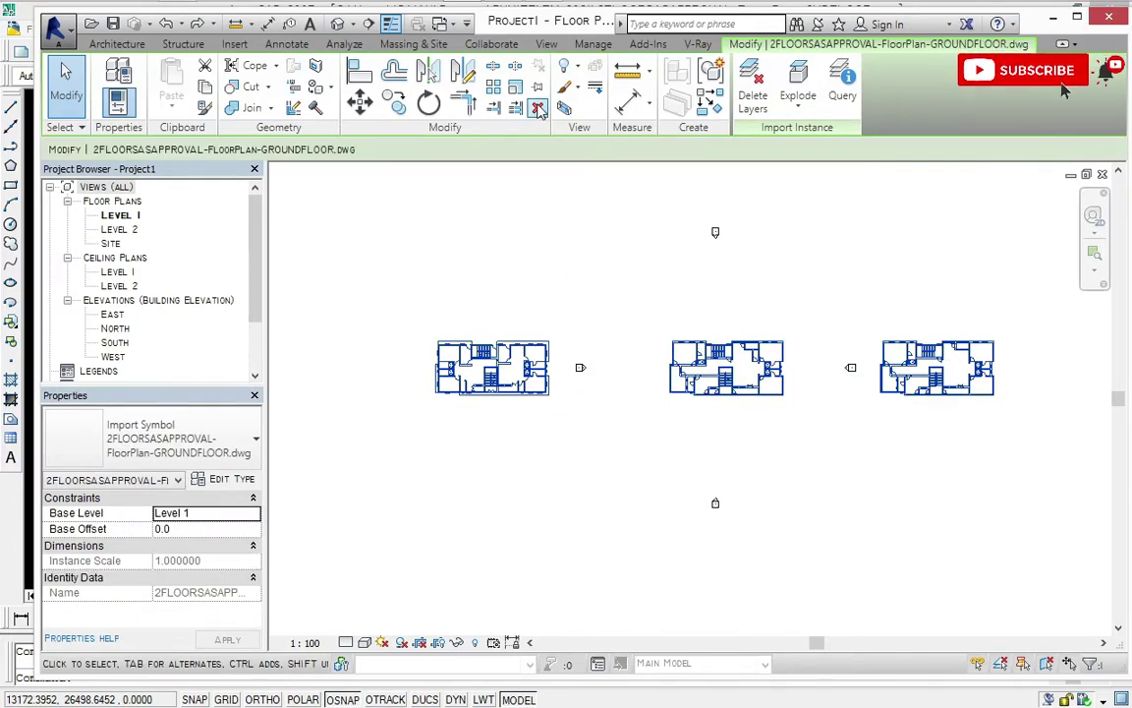
key("Delete")
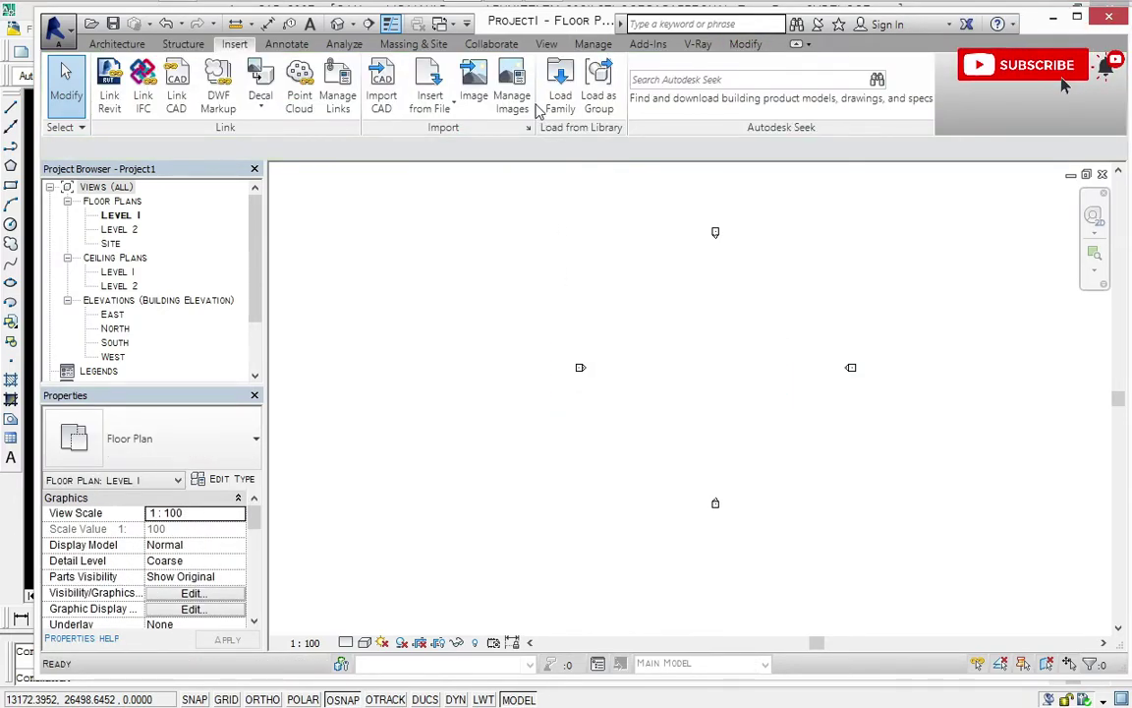
Step: Start linking a CAD file and choose 2FLOORSASAPPROVAL-FloorPlan-2NDFLOOR with the DWG Files (*.dwg) type
left_click(181, 78)
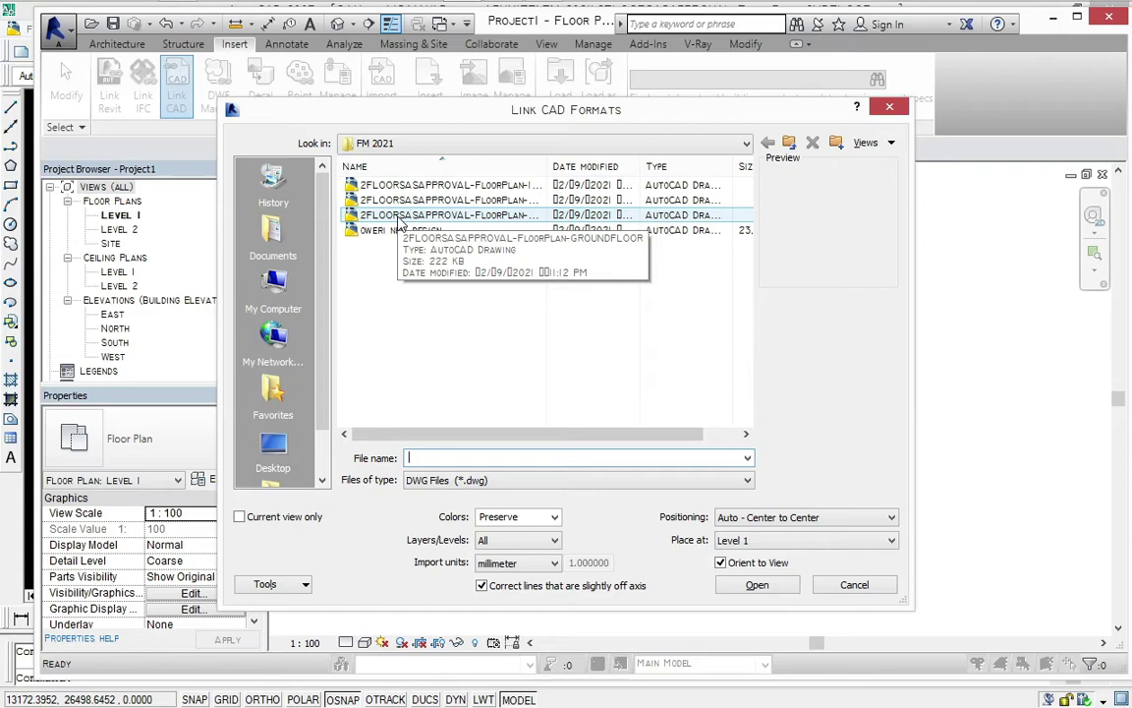
left_click(400, 224)
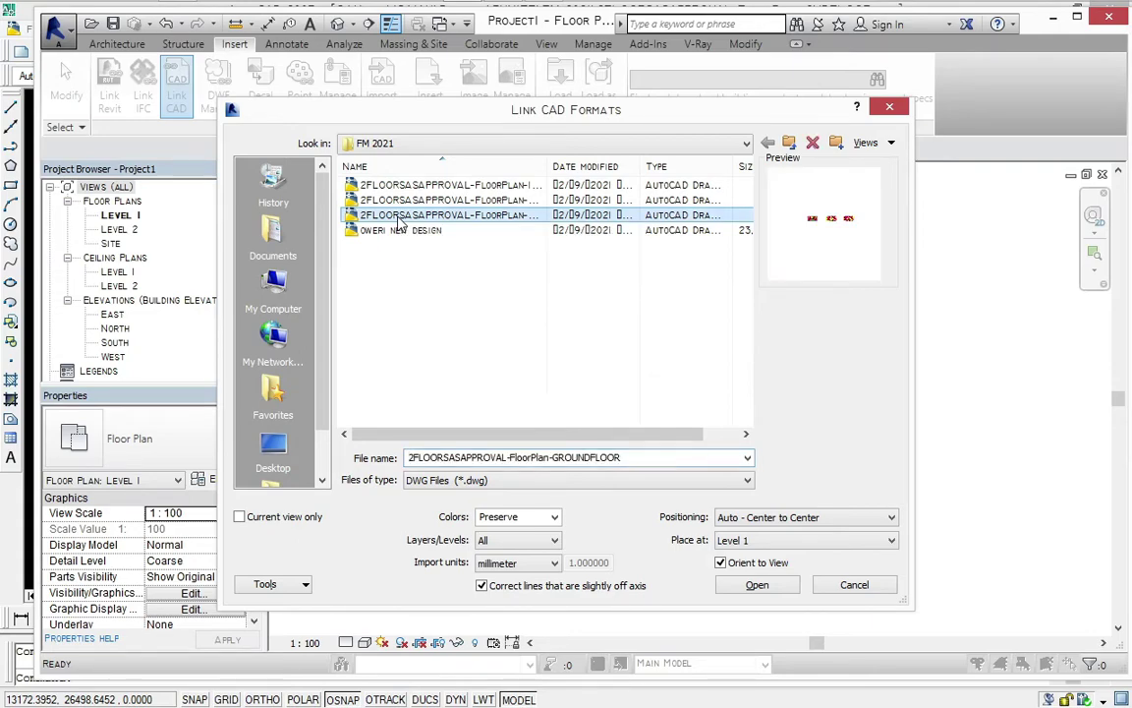
left_click(405, 199)
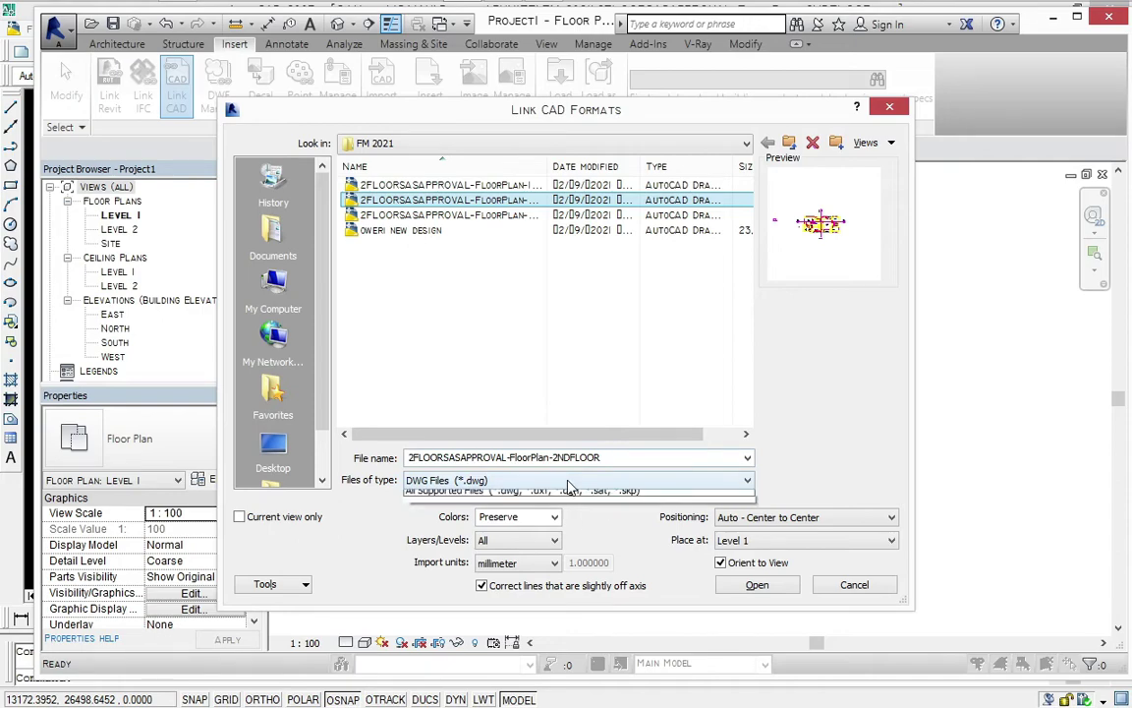
left_click(569, 480)
left_click(470, 492)
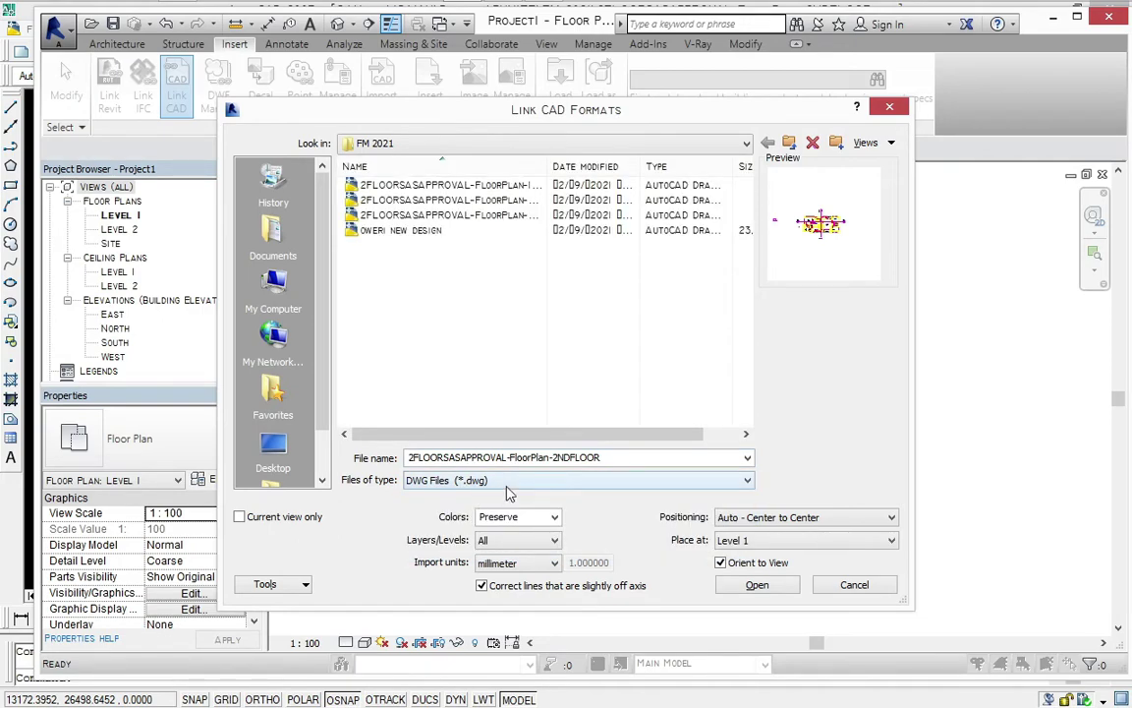
Step: Link the second floor drawing at Level 1 with Black and White colors and Auto - Center to Center positioning
left_click(555, 518)
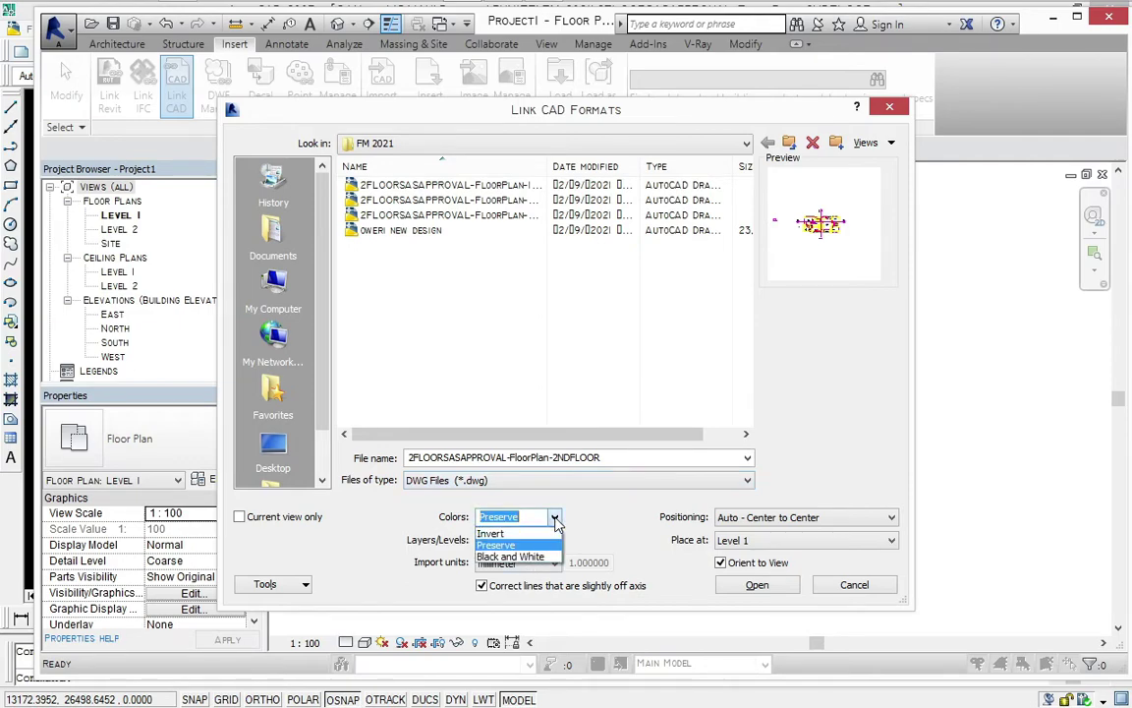
left_click(509, 556)
left_click(831, 521)
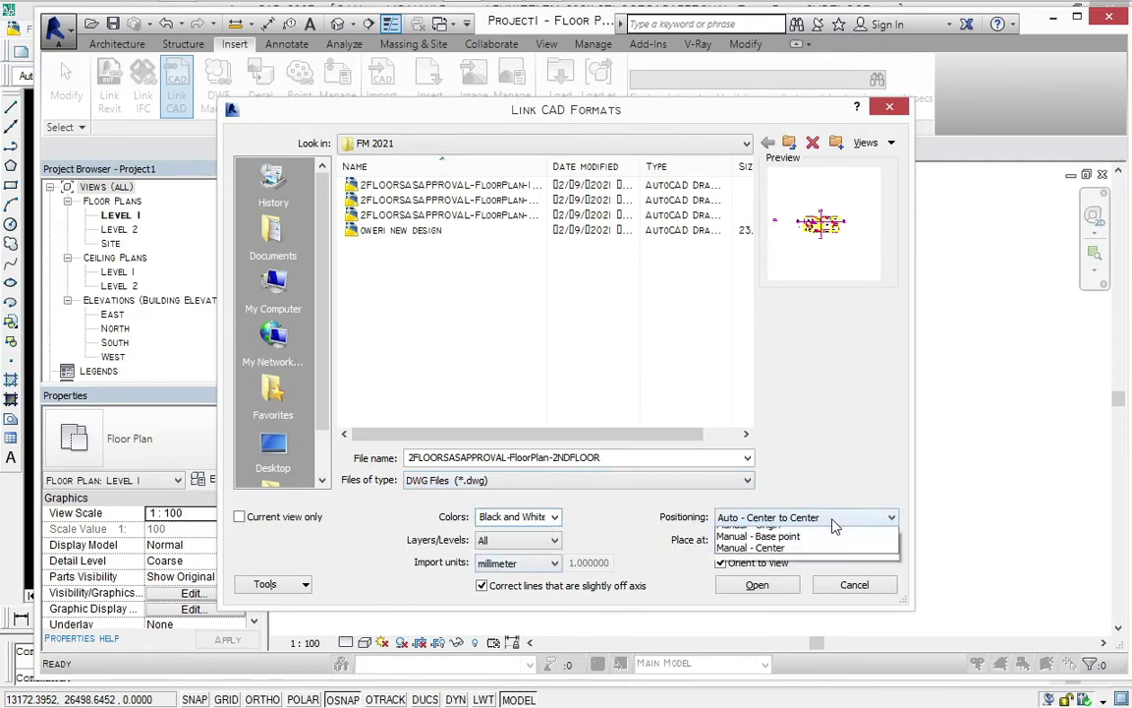
left_click(784, 536)
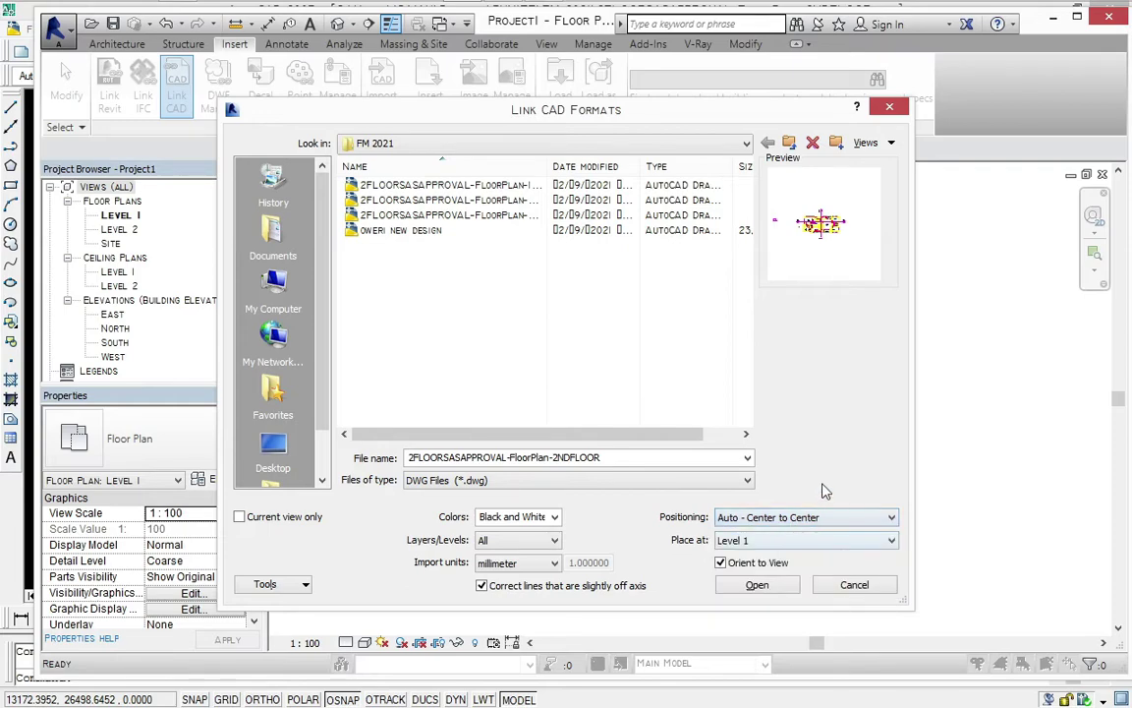
left_click(757, 585)
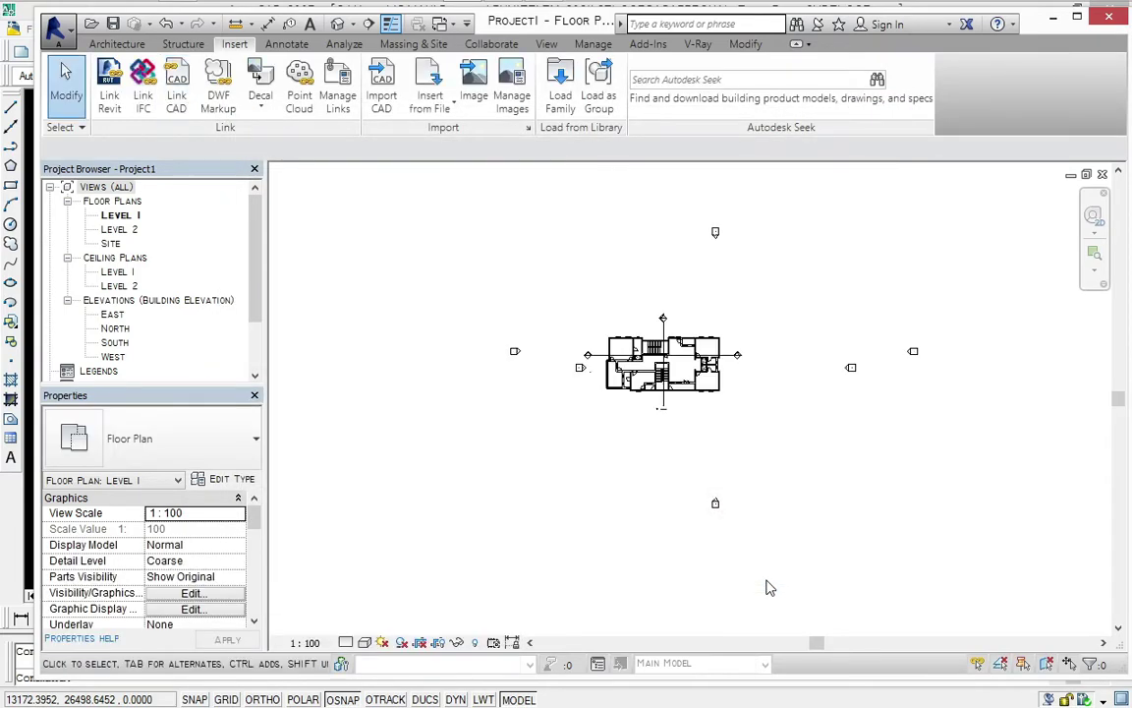
Step: Examine the linked second floor drawing in the Level 1 plan and in the default 3D view
scroll(714, 369, "up", 3)
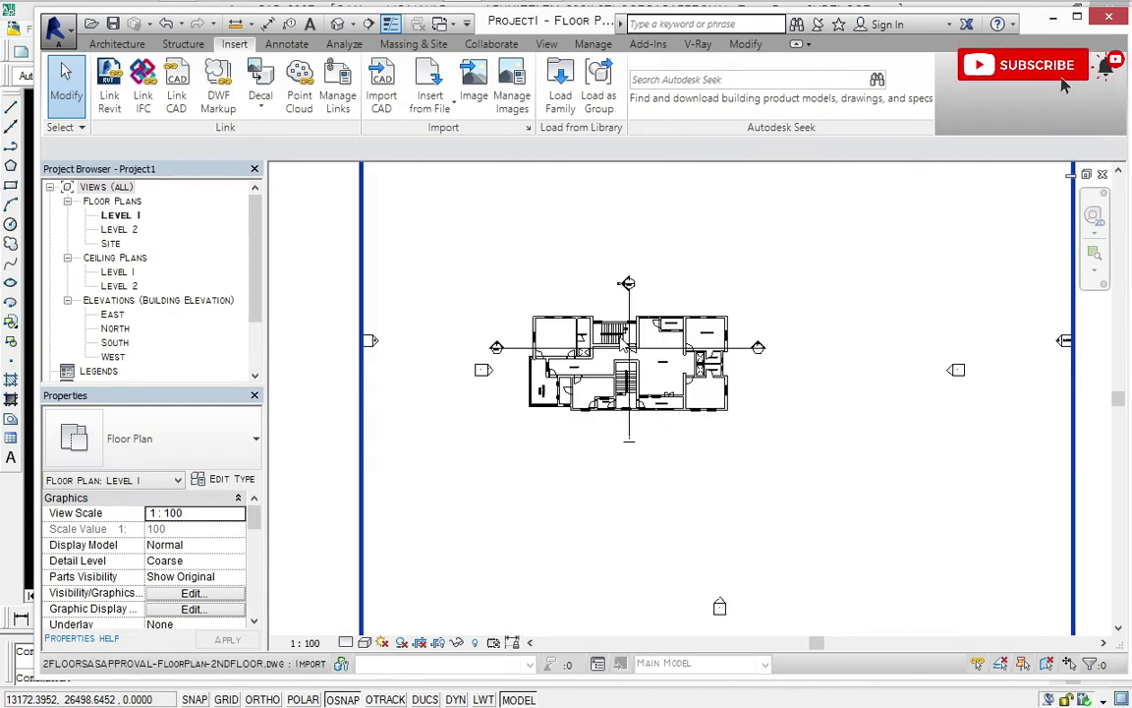
scroll(629, 334, "up", 2)
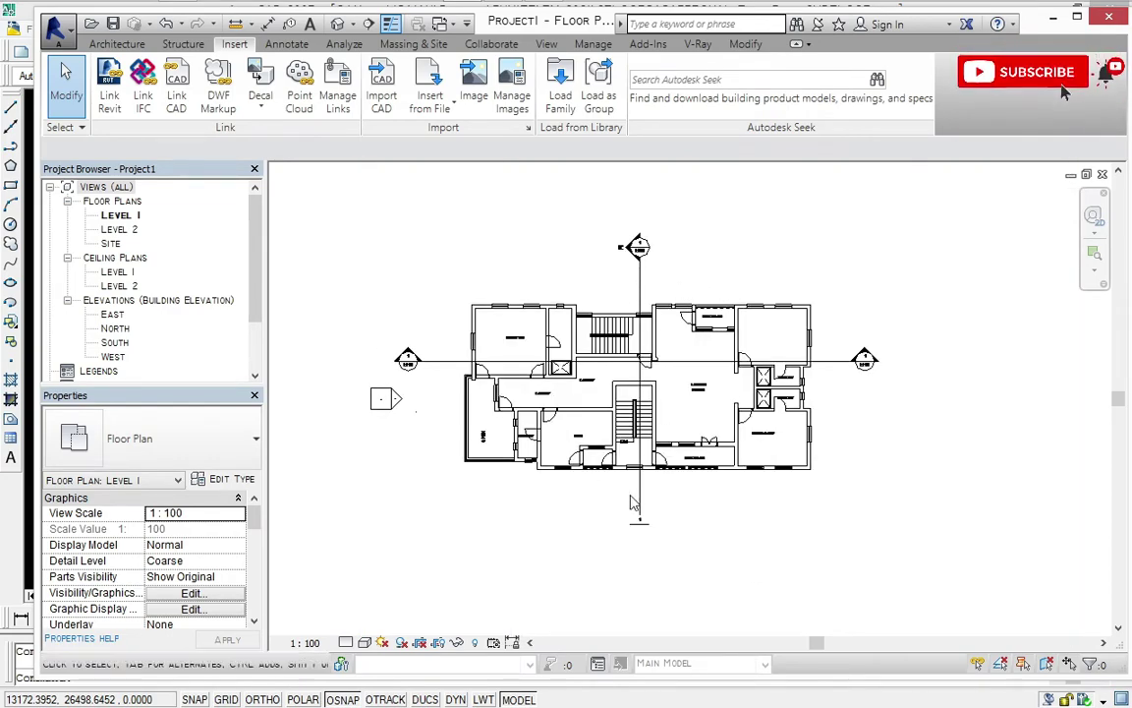
scroll(521, 313, "up", 2)
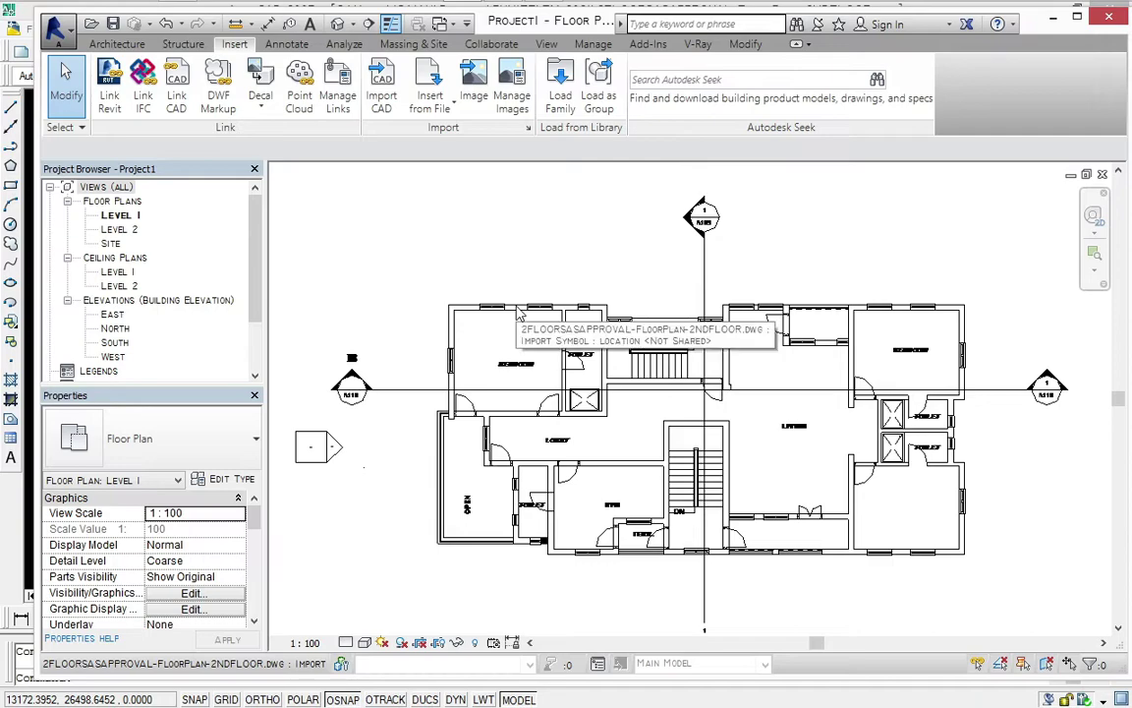
scroll(872, 387, "down", 5)
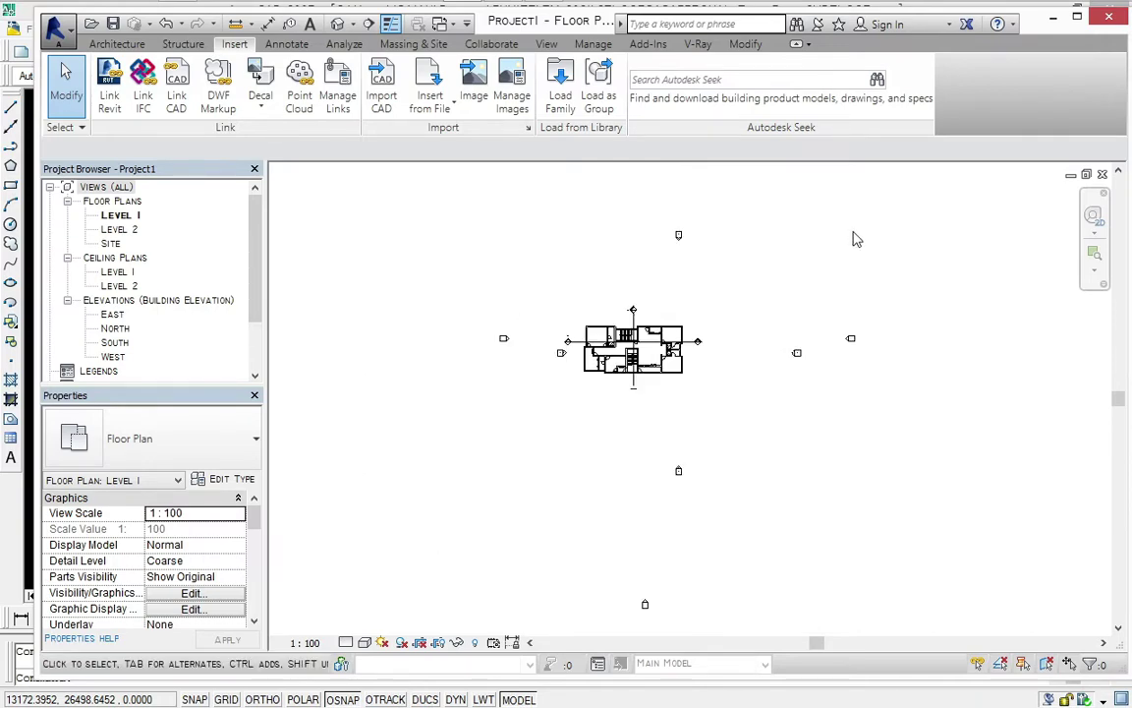
left_click(338, 23)
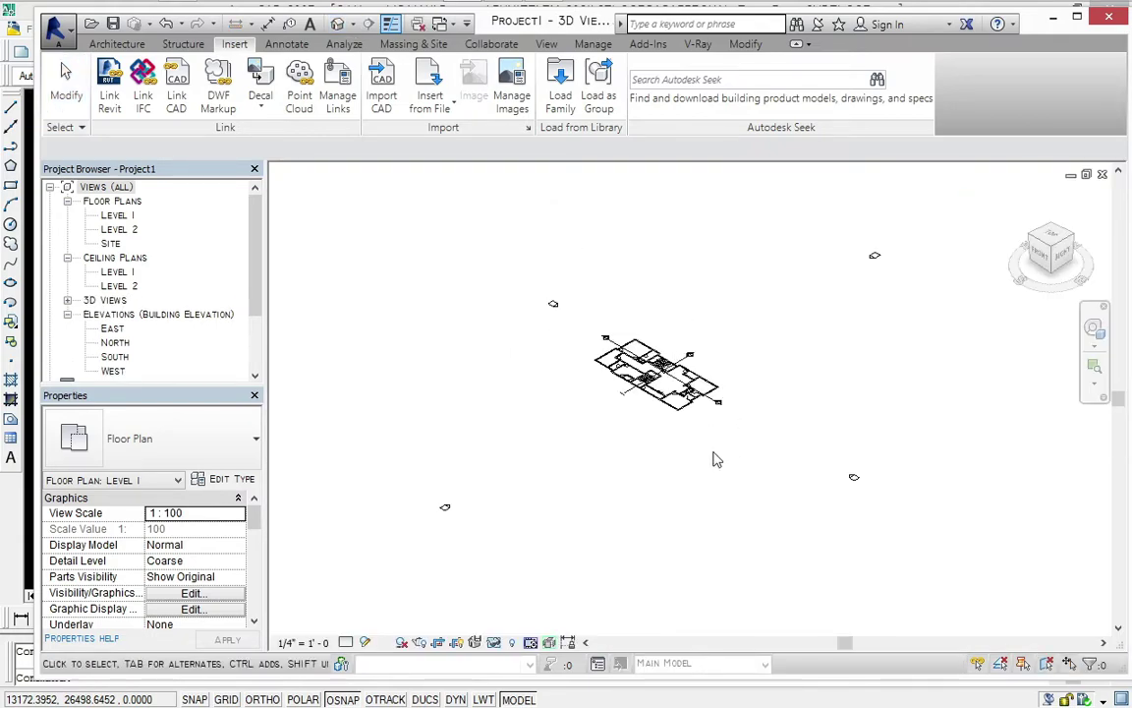
scroll(592, 309, "down", 4)
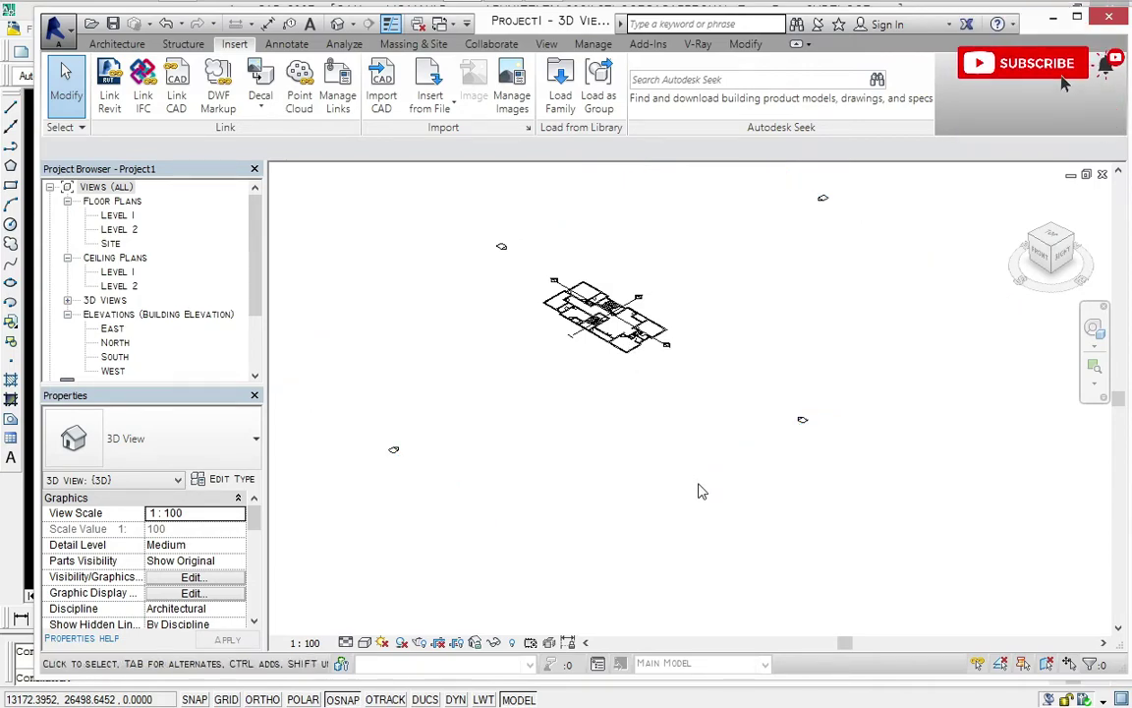
Step: Pin the linked second floor drawing in the 3D view and unpin it again
left_click(625, 339)
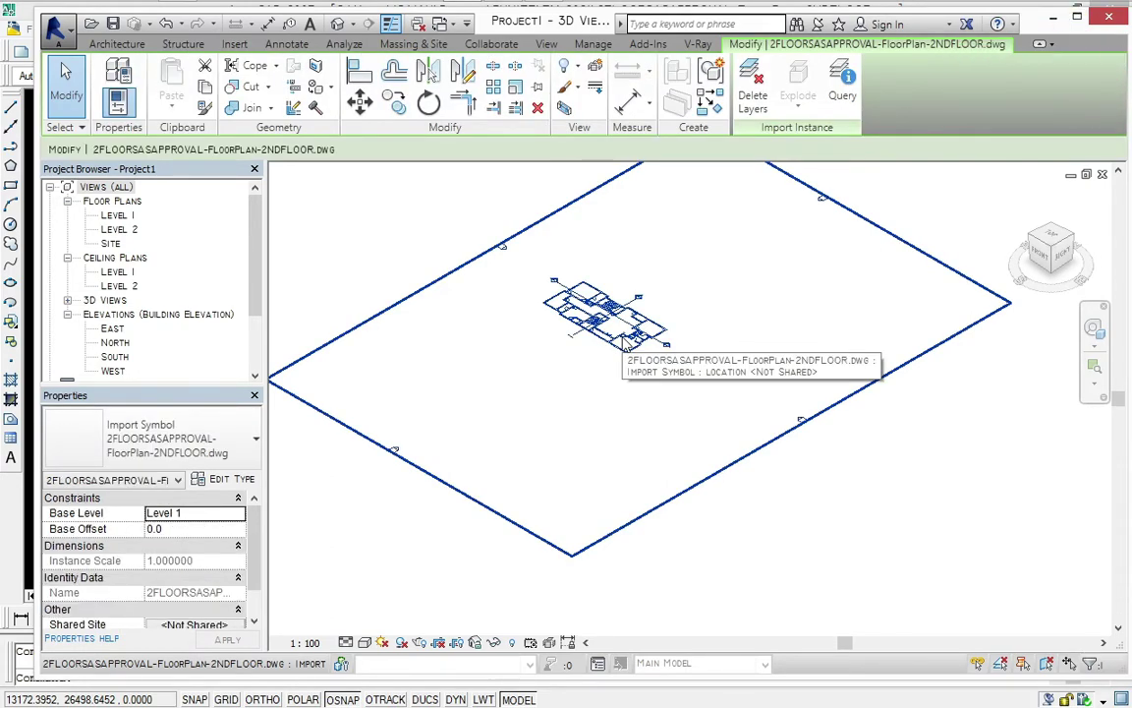
left_click(538, 89)
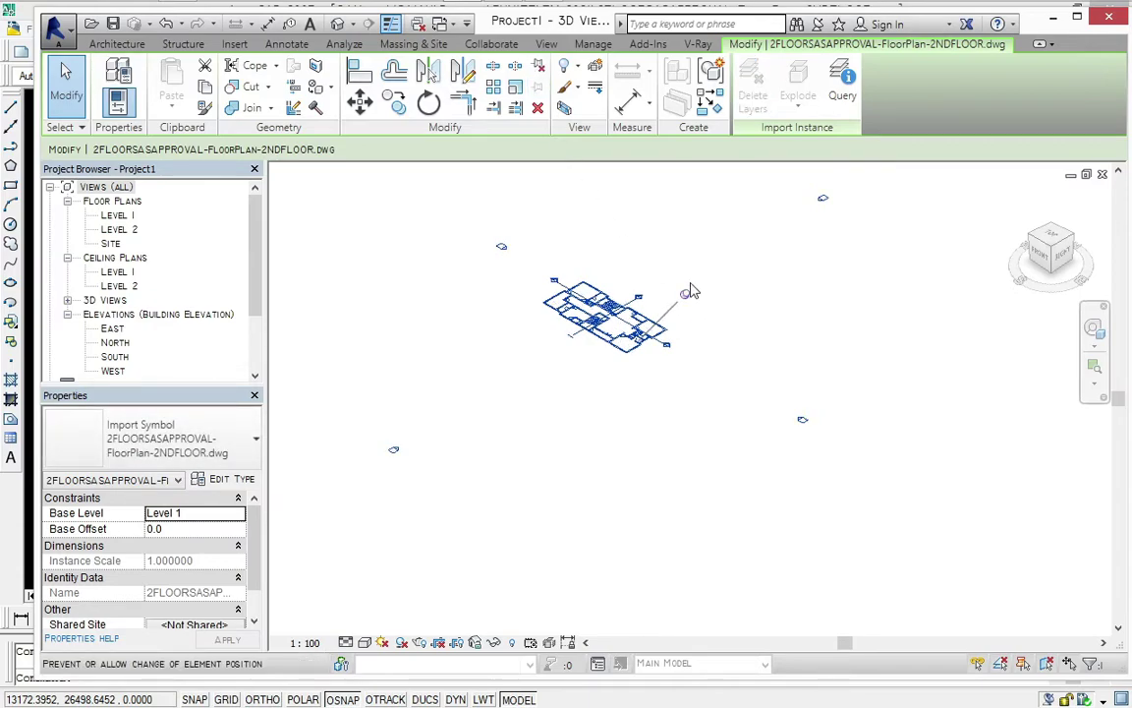
middle_click_drag(650, 458, 615, 488)
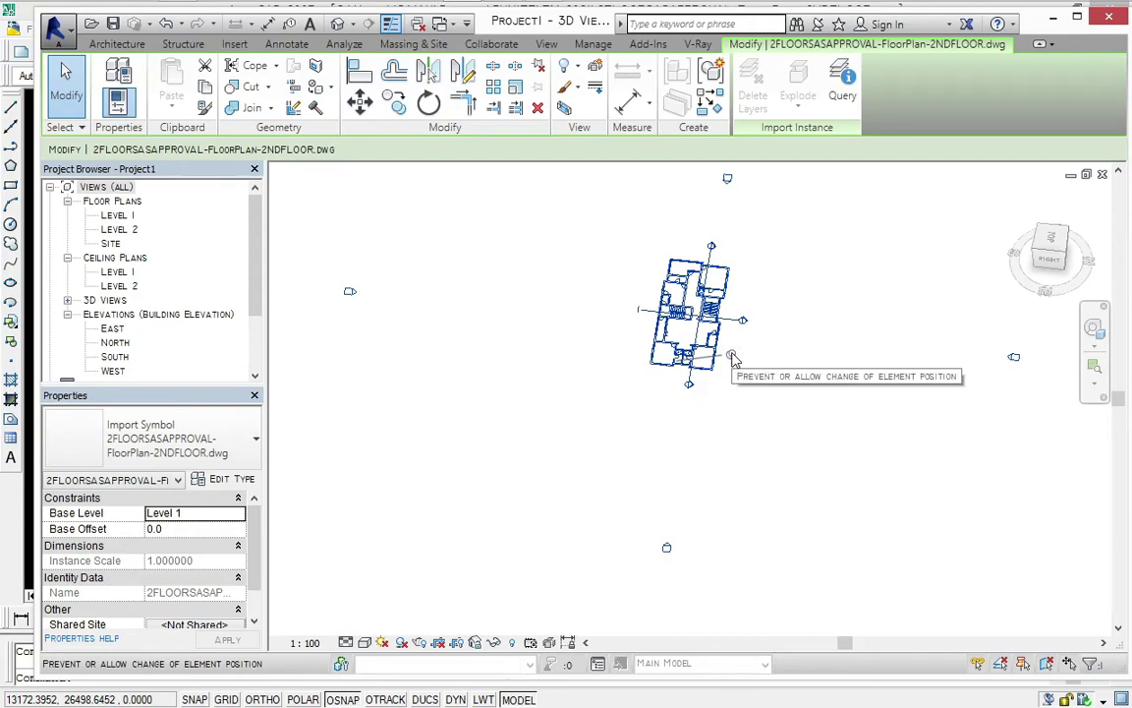
left_click(732, 356)
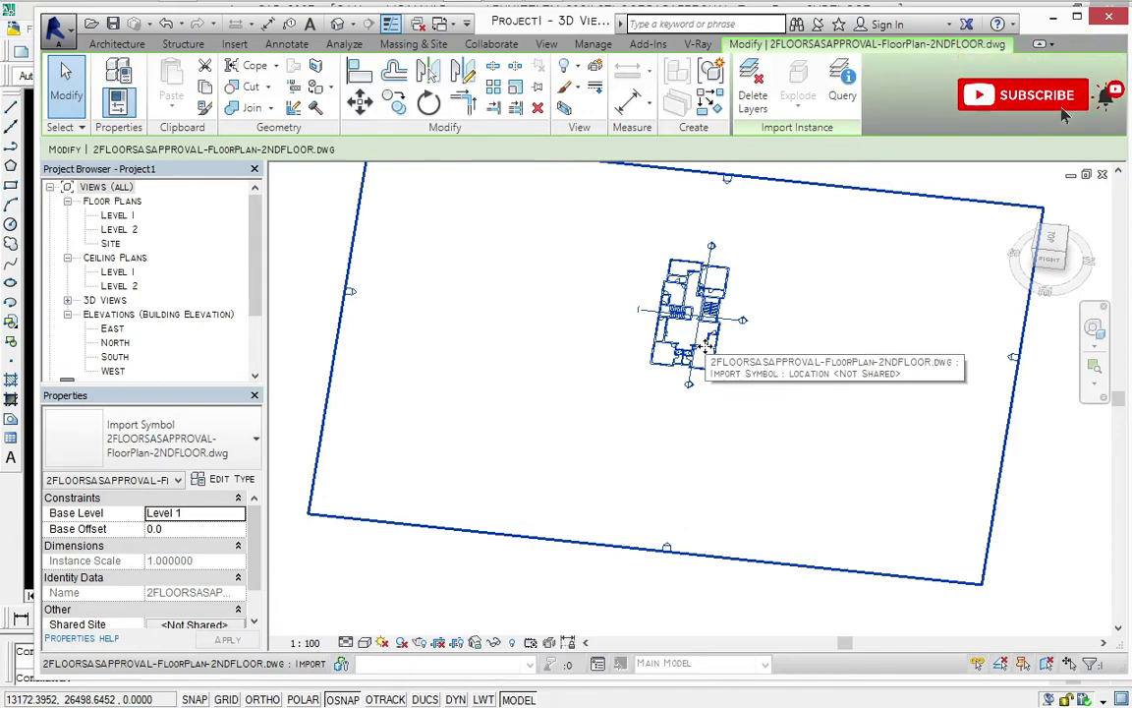
Step: Orient the 3D view to Top and examine the linked second floor drawing from above
left_click(1050, 240)
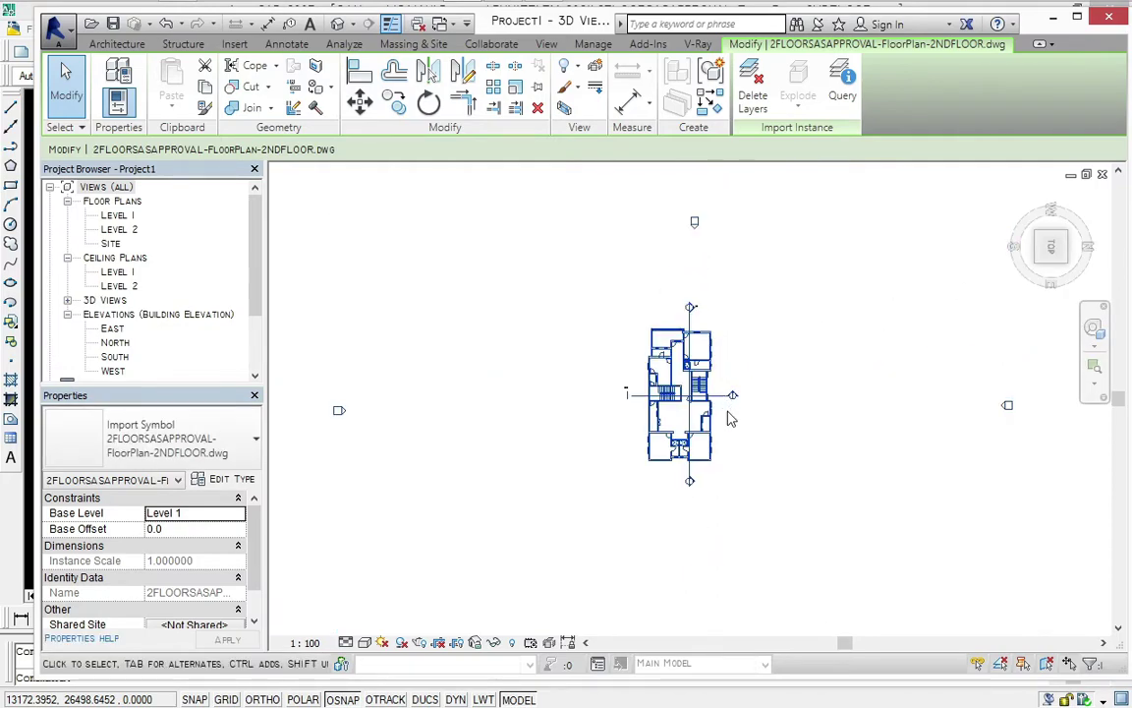
scroll(728, 417, "up", 3)
scroll(728, 420, "up", 1)
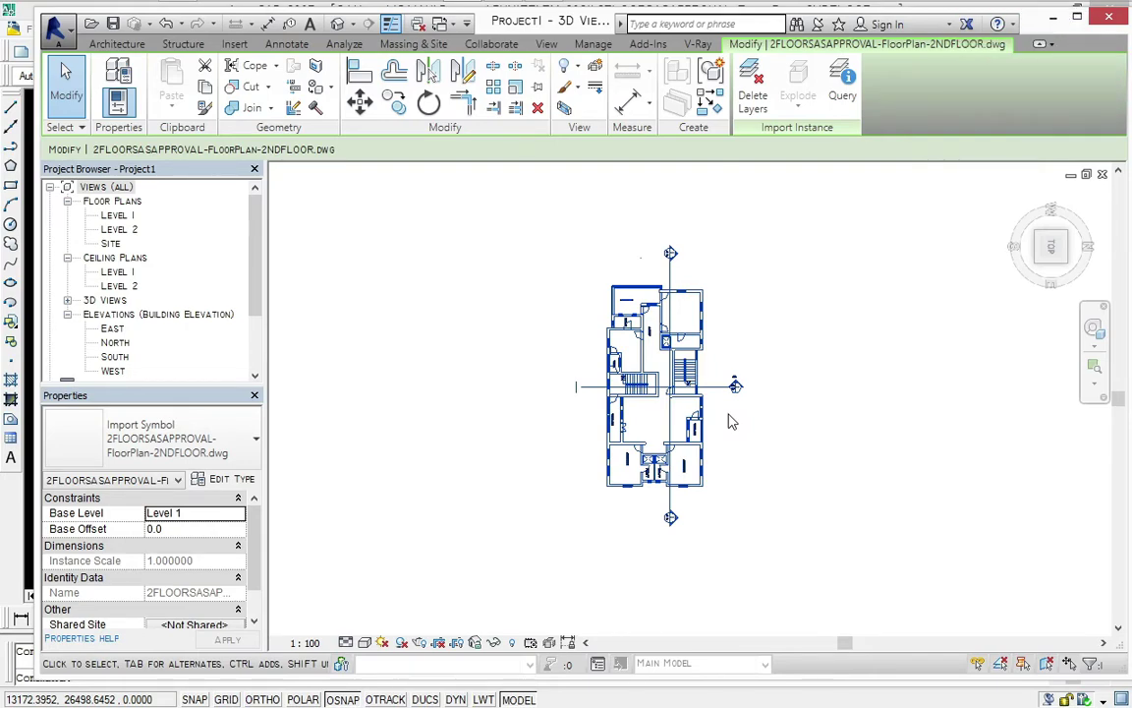
key("alt")
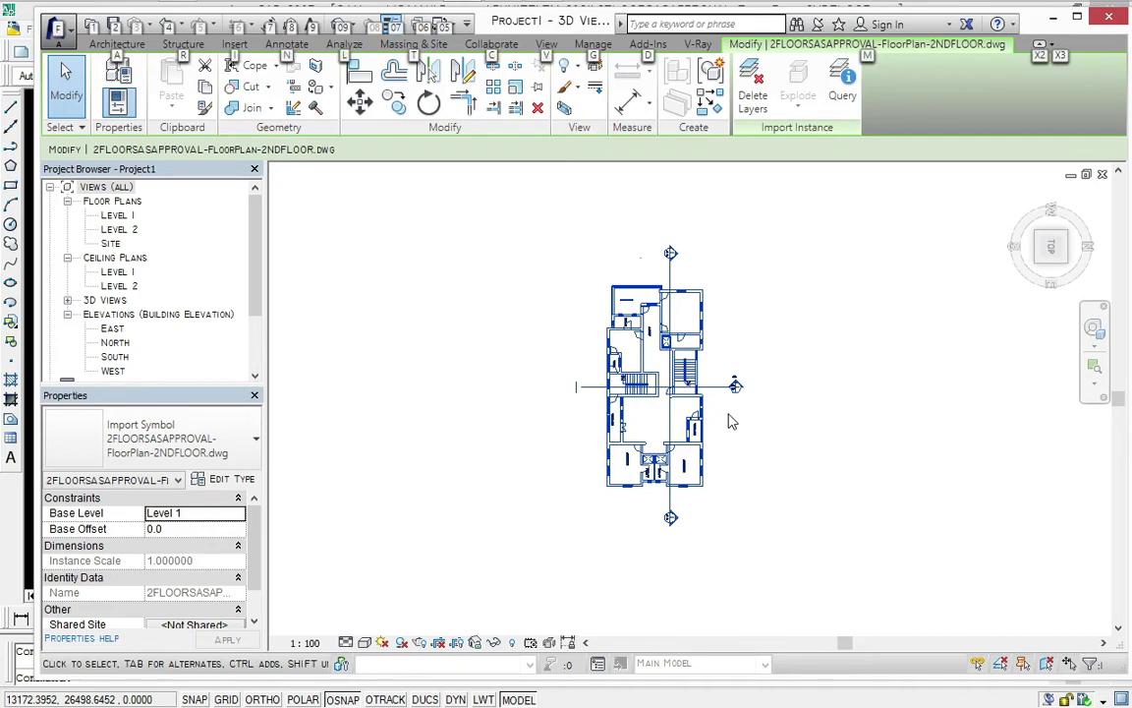